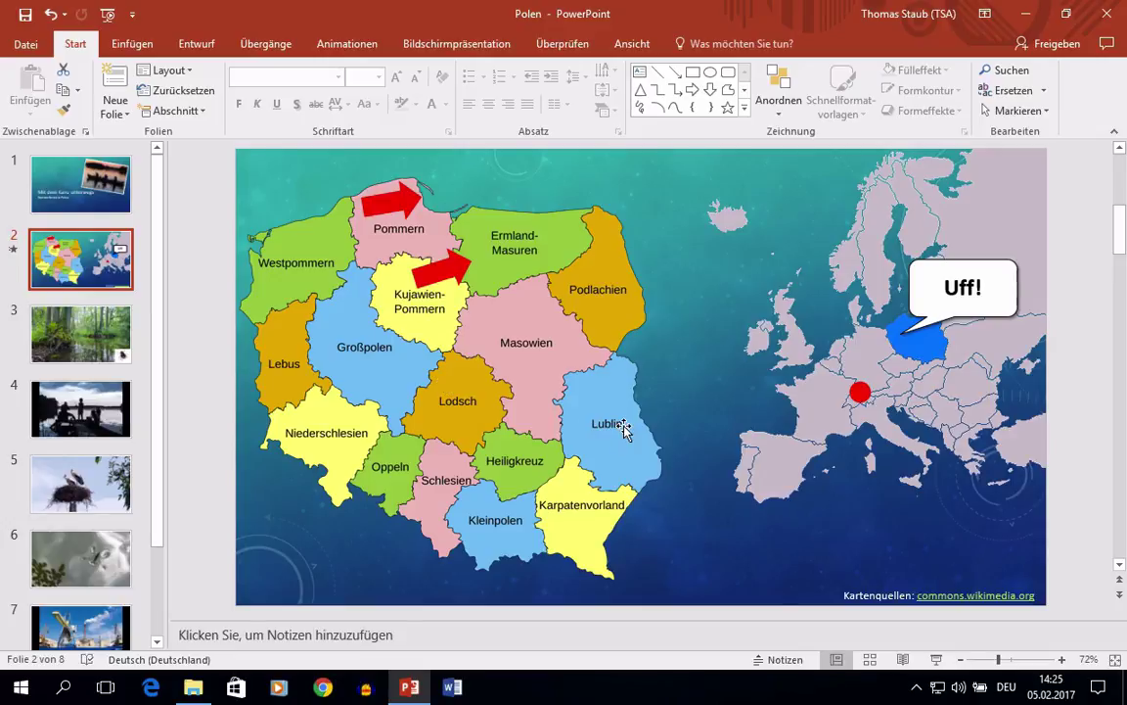
# Step: Select the red dot (Ellipse) on the Europe map on slide 2
pyautogui.click(859, 392)
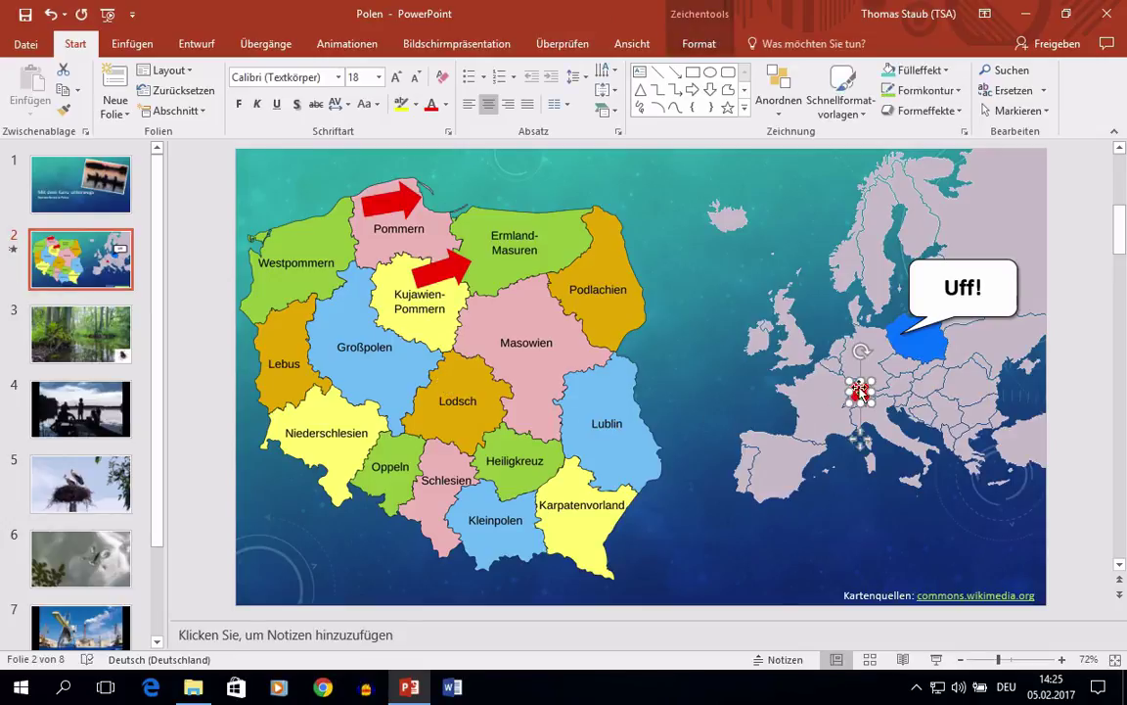
# Step: Show the Animationsbereich pane listing slide 2's animations, with Ellipse 9 first
pyautogui.click(370, 43)
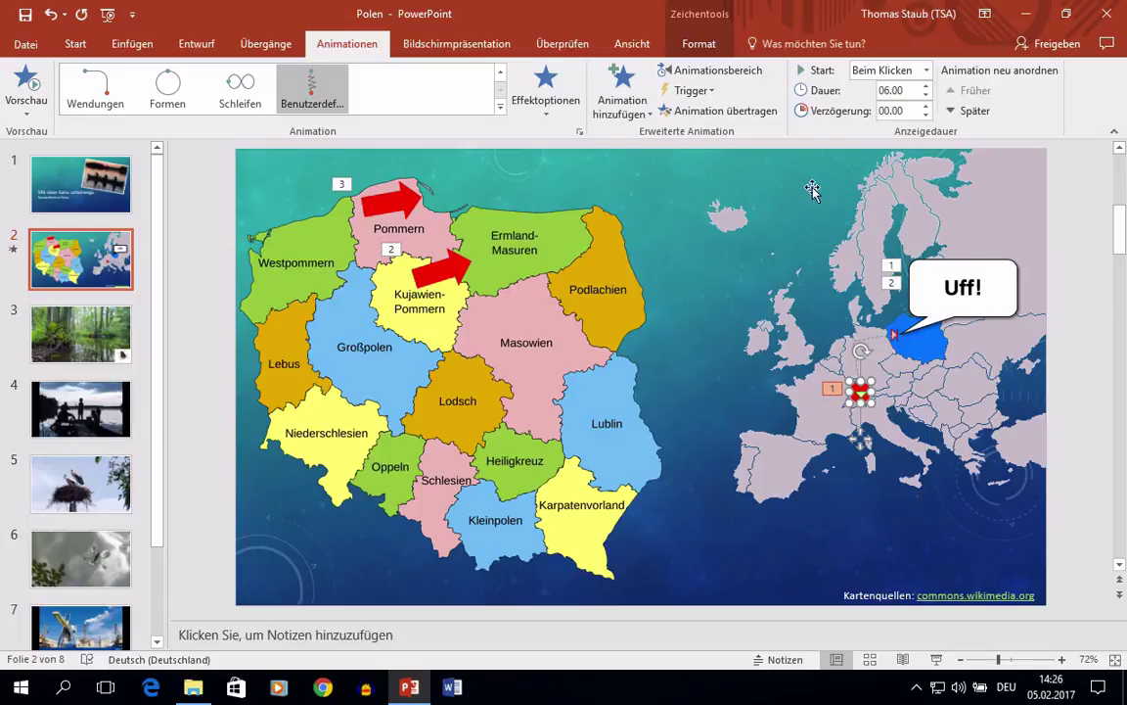
pyautogui.click(736, 74)
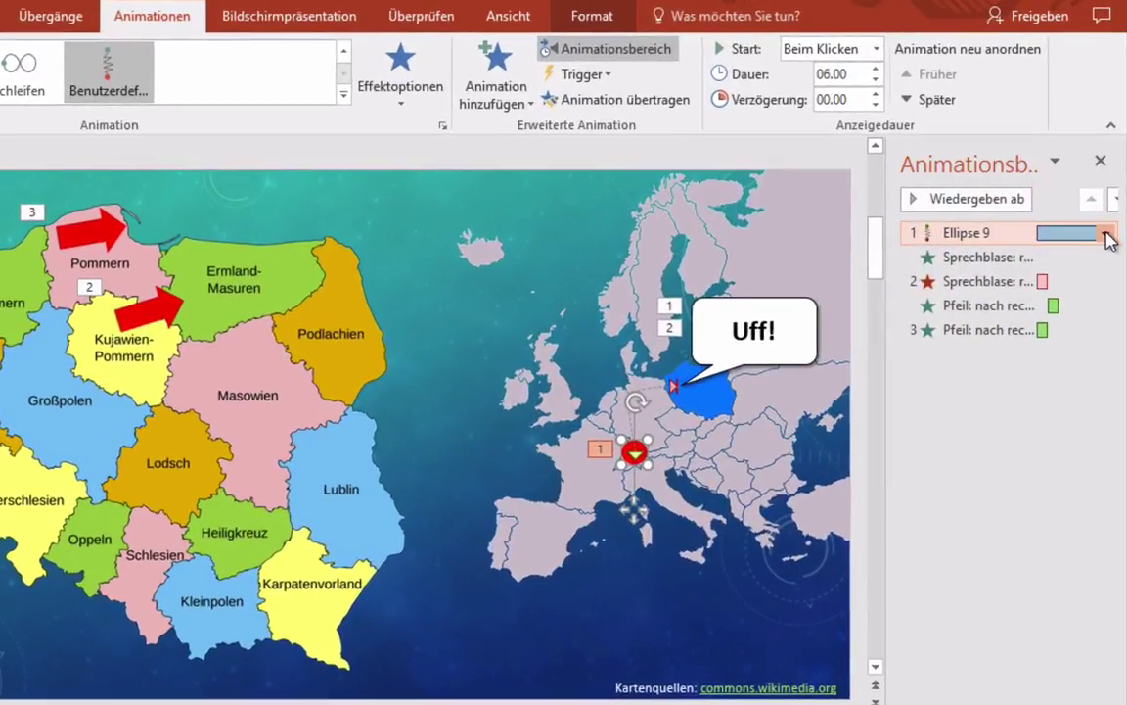
# Step: Open Effektoptionen for the Ellipse 9 custom path animation and expand its Sound list
pyautogui.click(1107, 236)
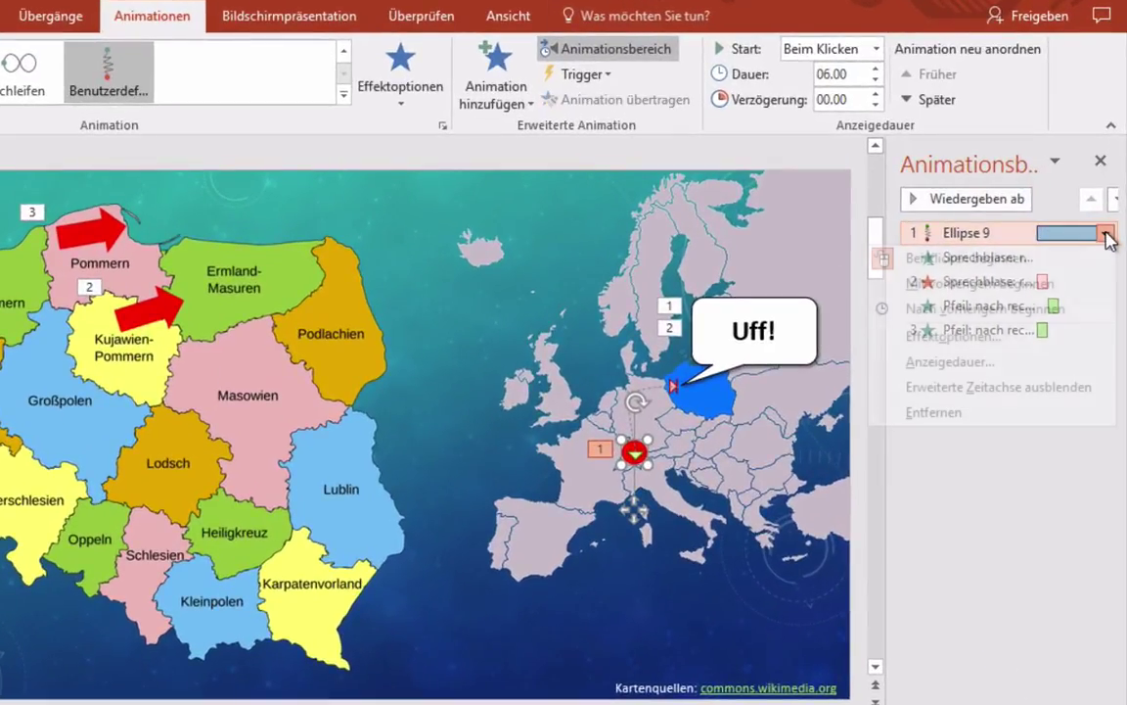
pyautogui.click(955, 336)
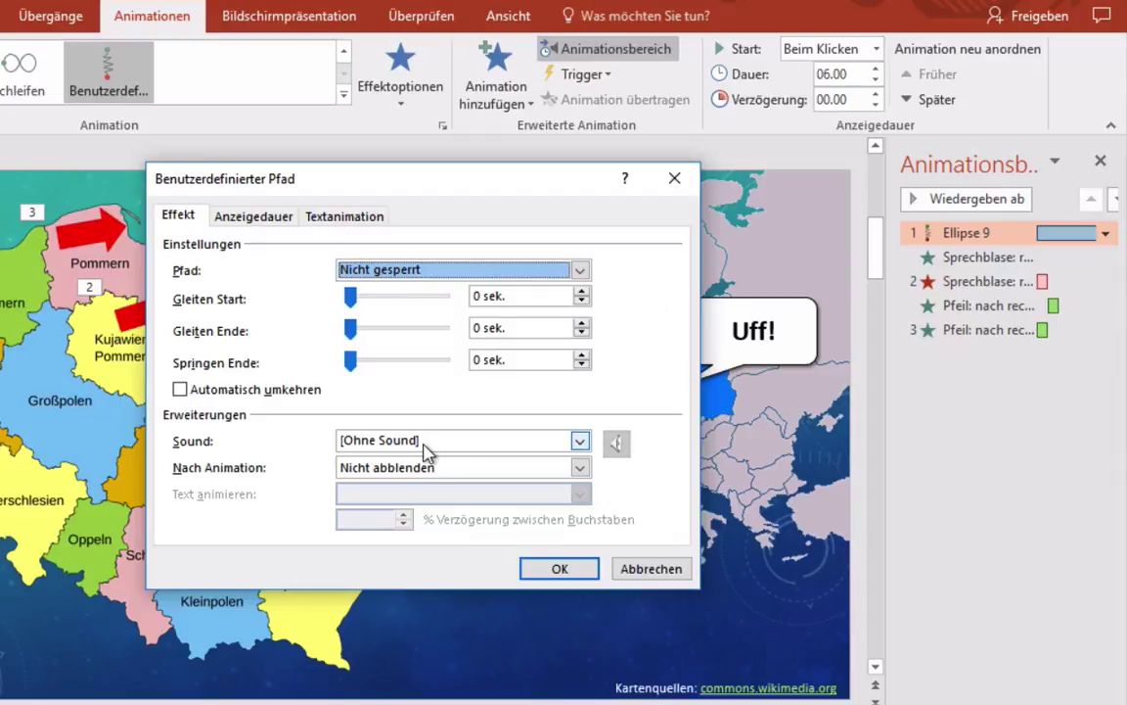
pyautogui.click(580, 441)
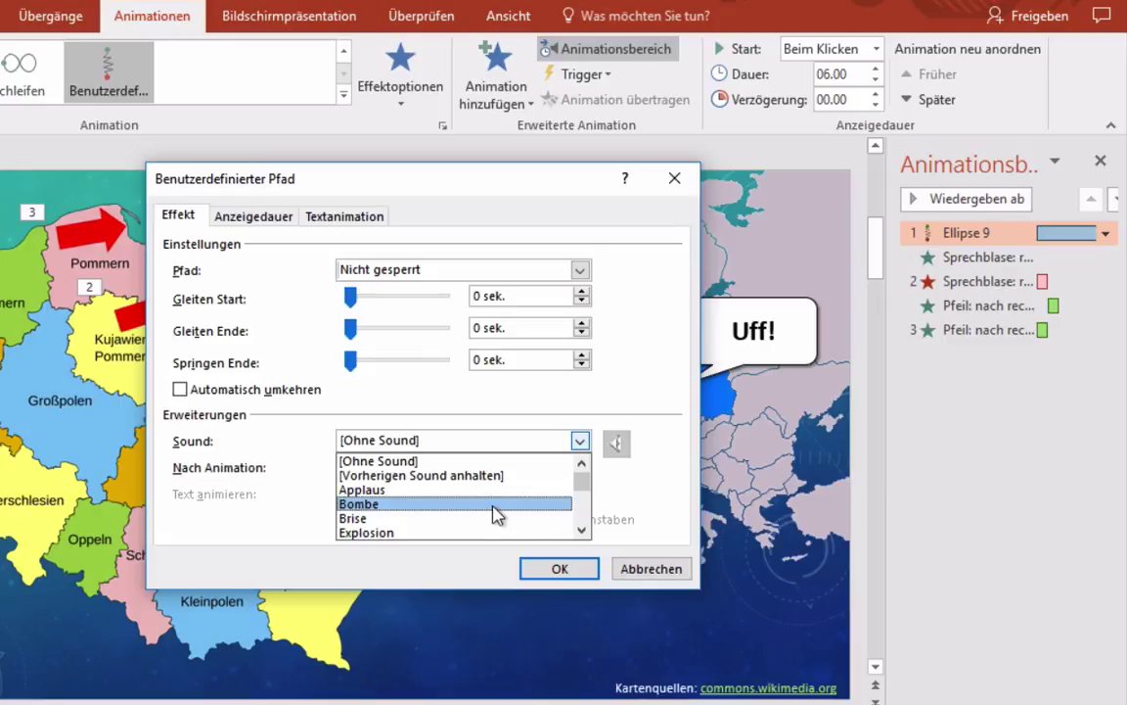
pyautogui.click(581, 531)
pyautogui.click(581, 530)
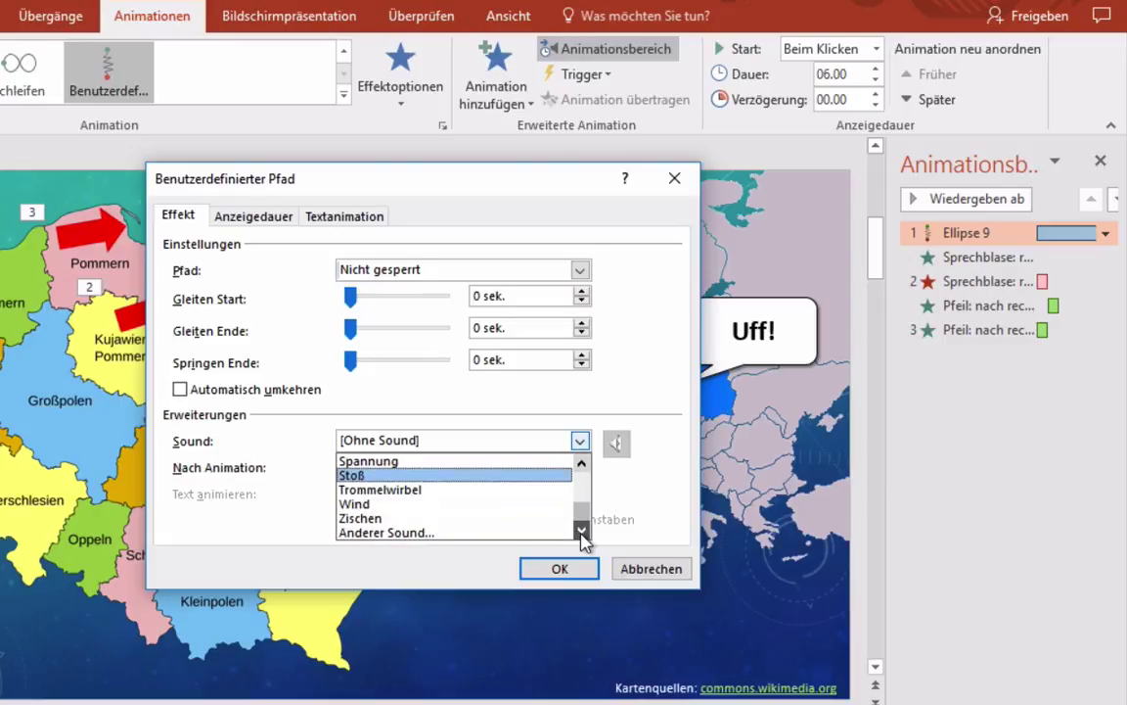
# Step: Attach zug.wav from Desktop > Polen as the sound of the red dot's path animation
pyautogui.click(415, 533)
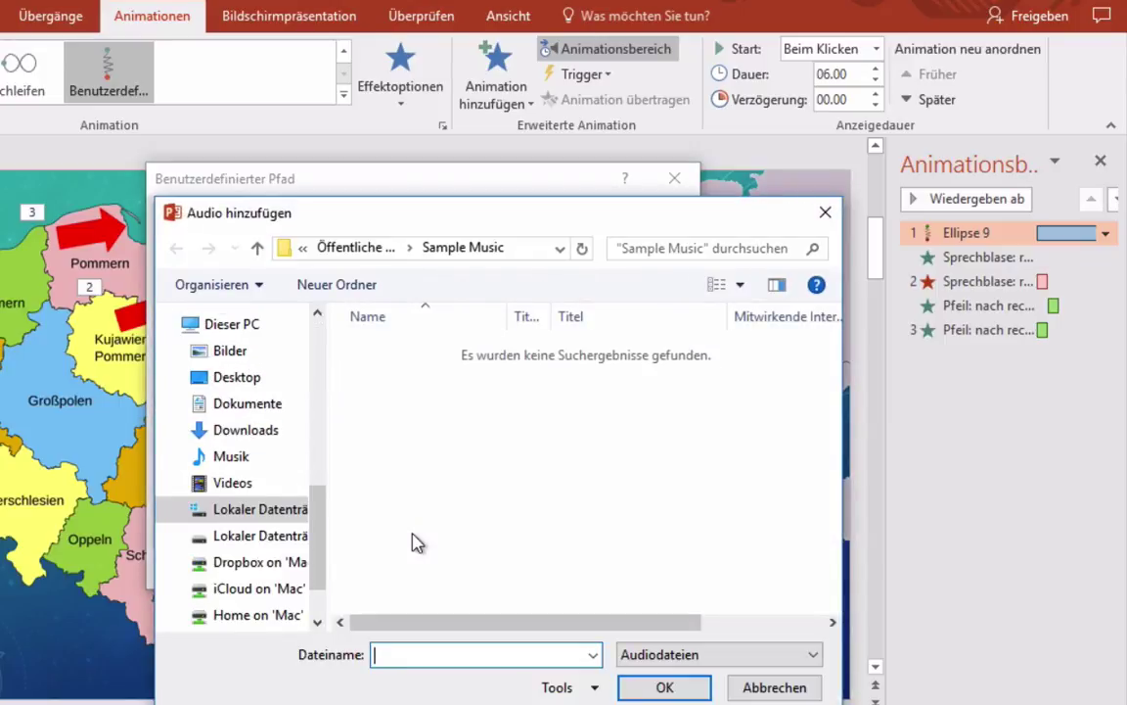
pyautogui.click(245, 385)
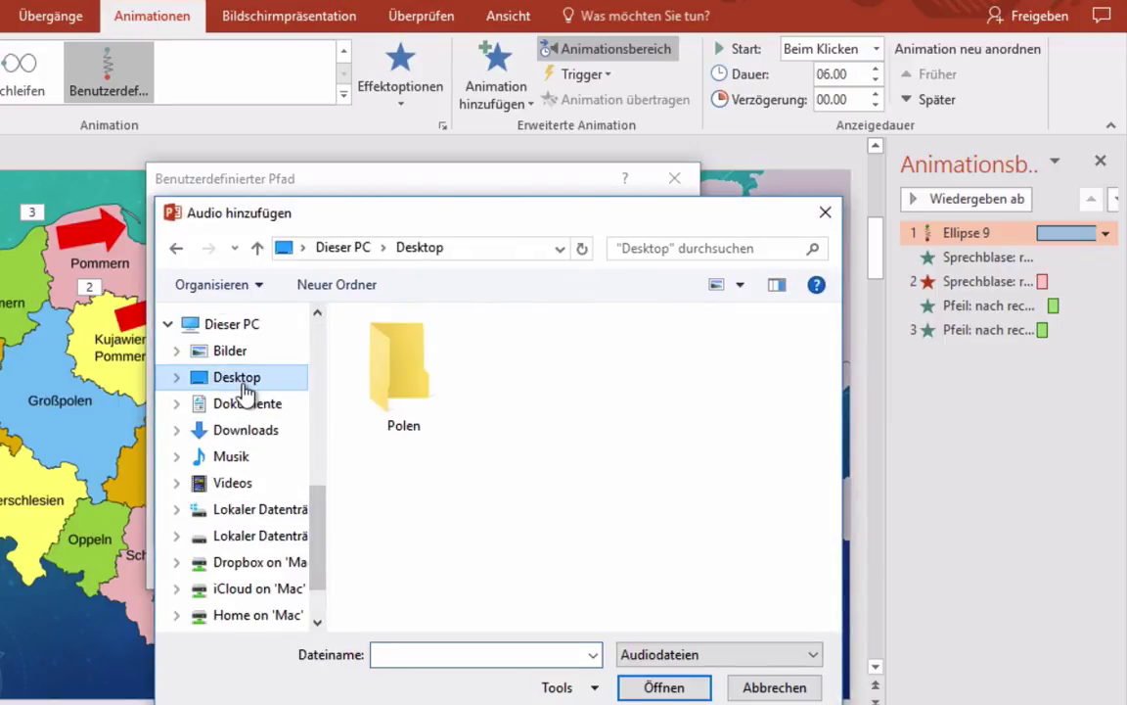
pyautogui.doubleClick(416, 387)
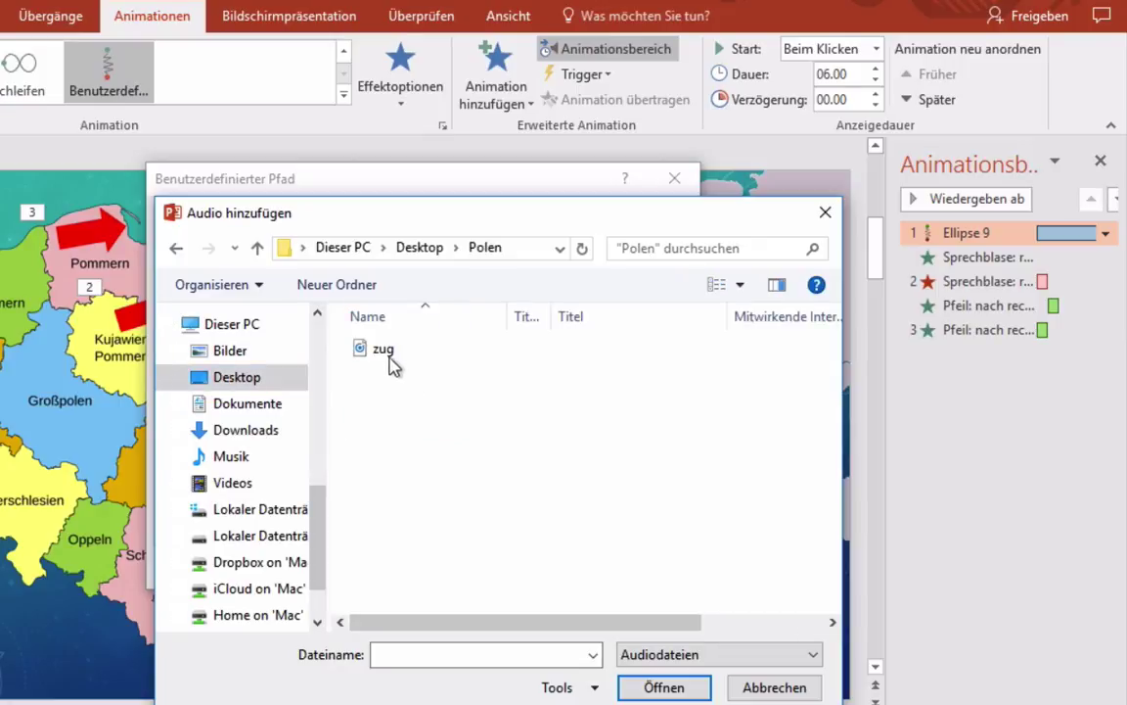
pyautogui.click(382, 358)
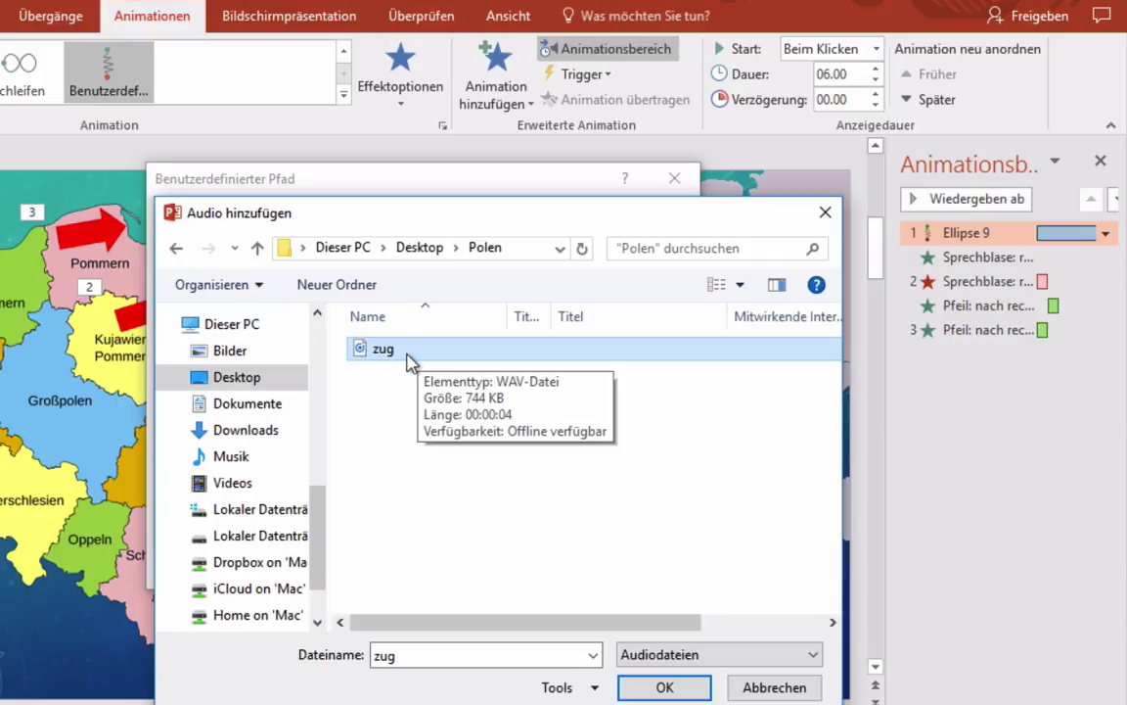
pyautogui.click(653, 688)
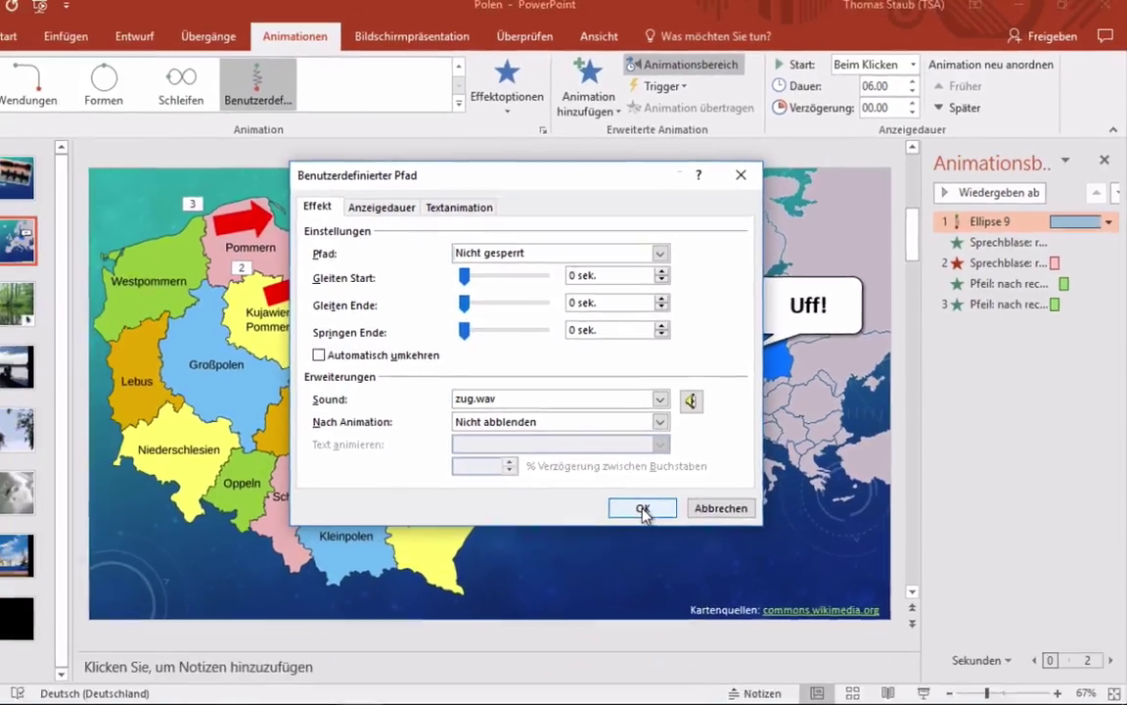
pyautogui.click(560, 570)
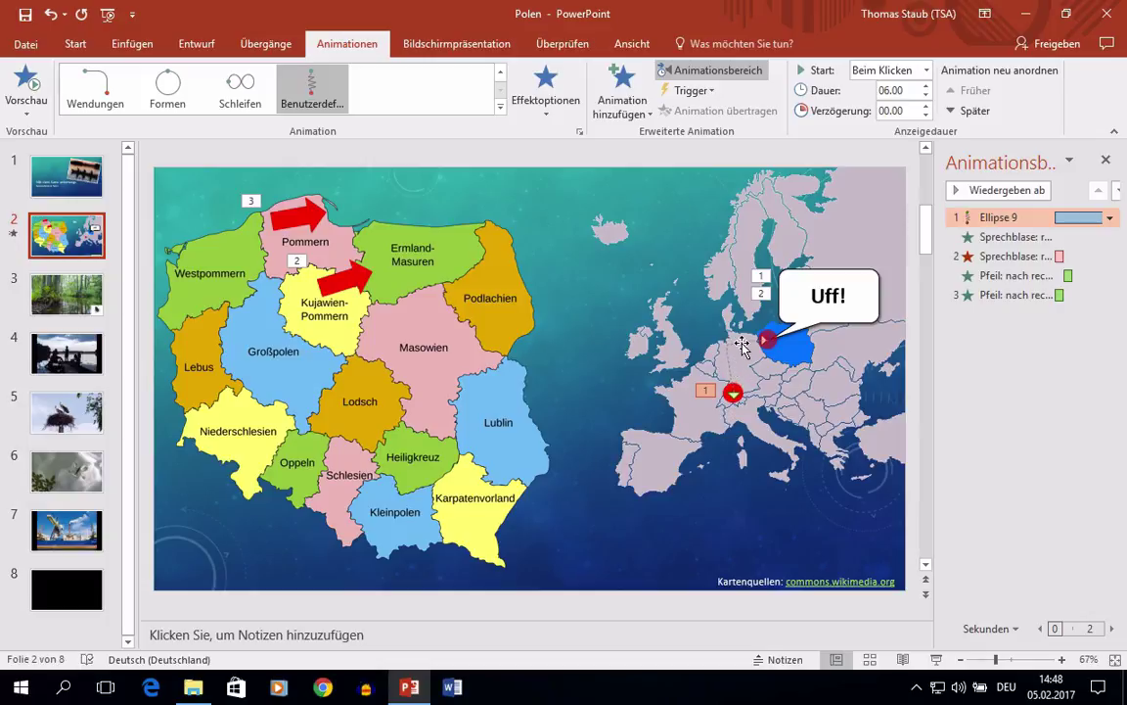
# Step: Change the Ellipse 9 path animation's Dauer from 6 to 4 seconds on the Anzeigedauer tab
pyautogui.click(1110, 217)
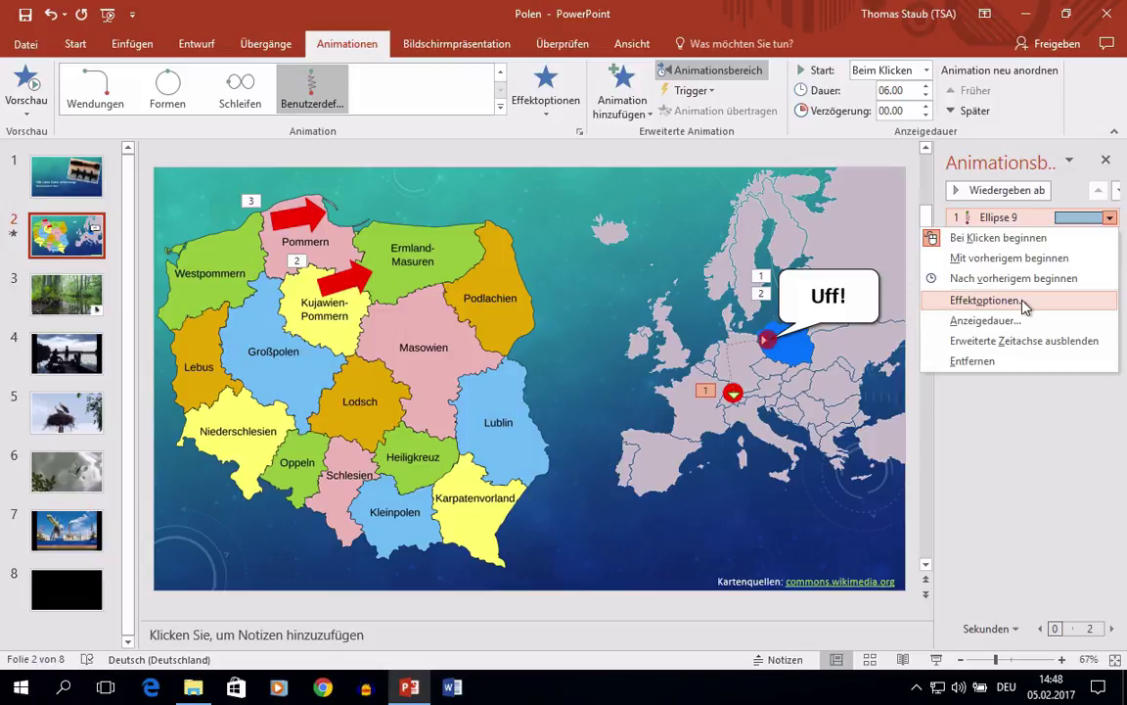
pyautogui.click(1013, 320)
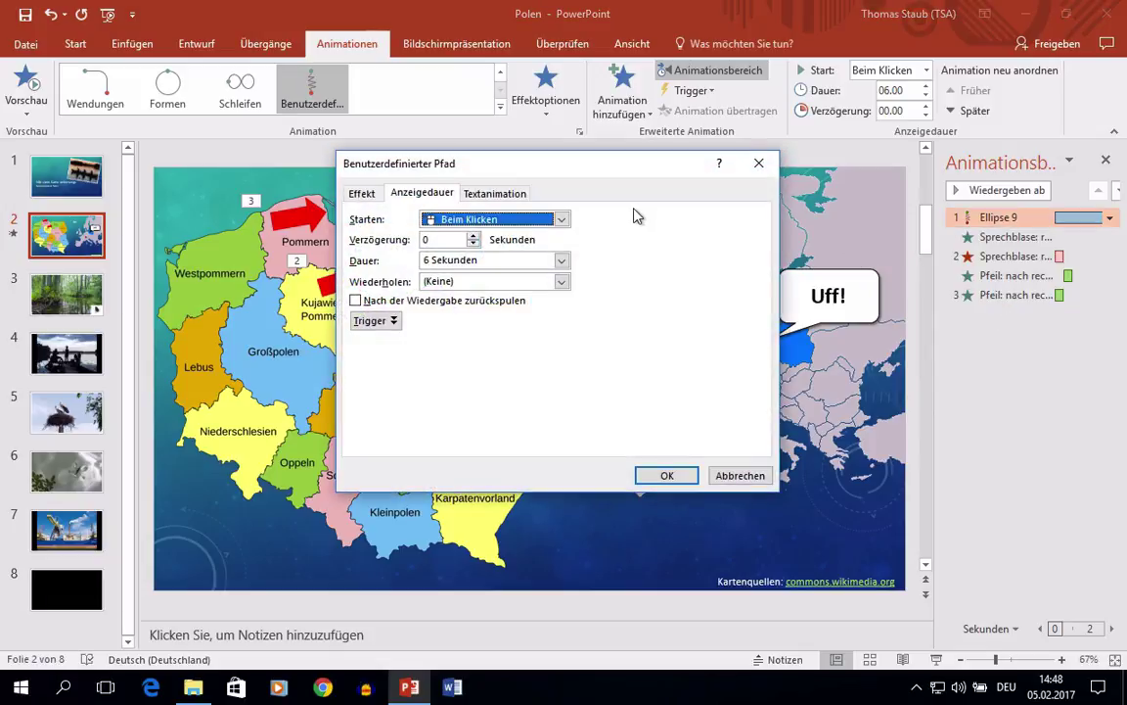
pyautogui.press('Tab')
pyautogui.press('Tab')
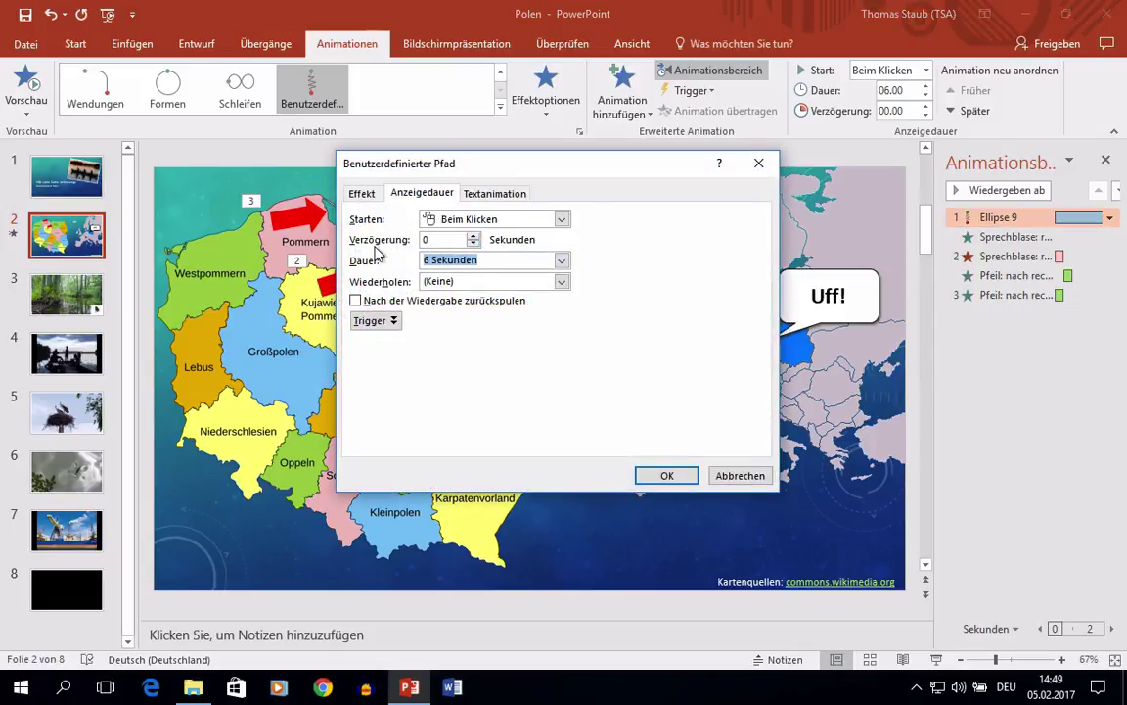
pyautogui.write('4')
pyautogui.click(664, 474)
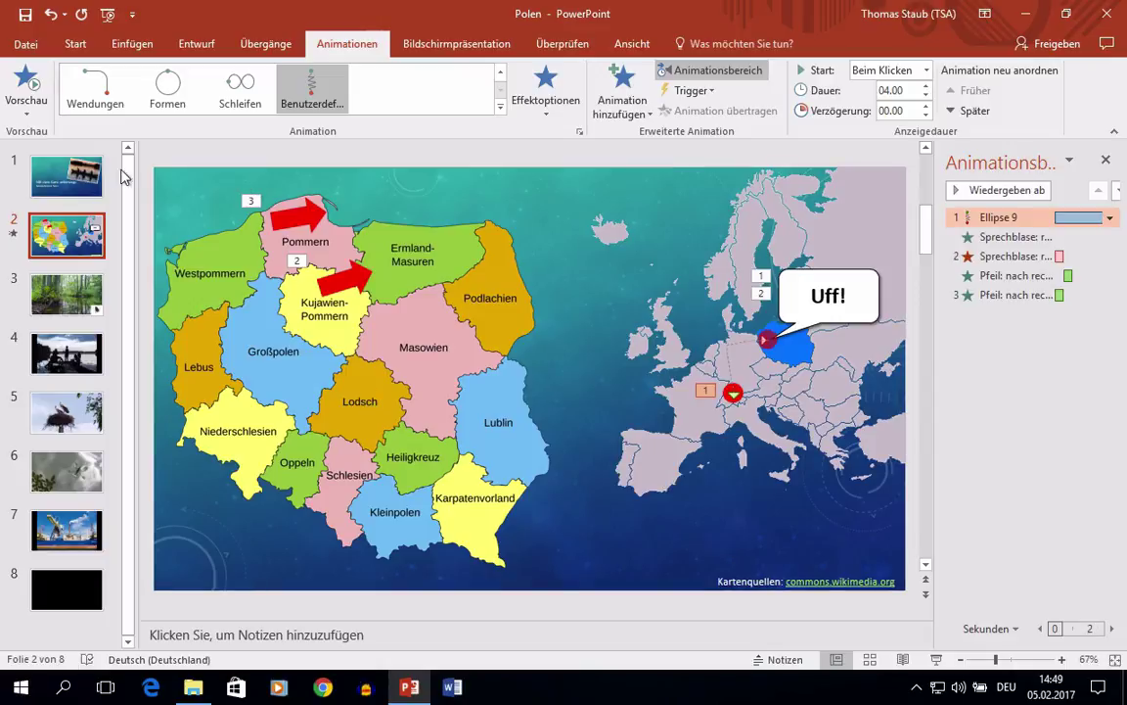
# Step: Select title slide 1 and open the Einfügen > Audio dropdown
pyautogui.click(73, 176)
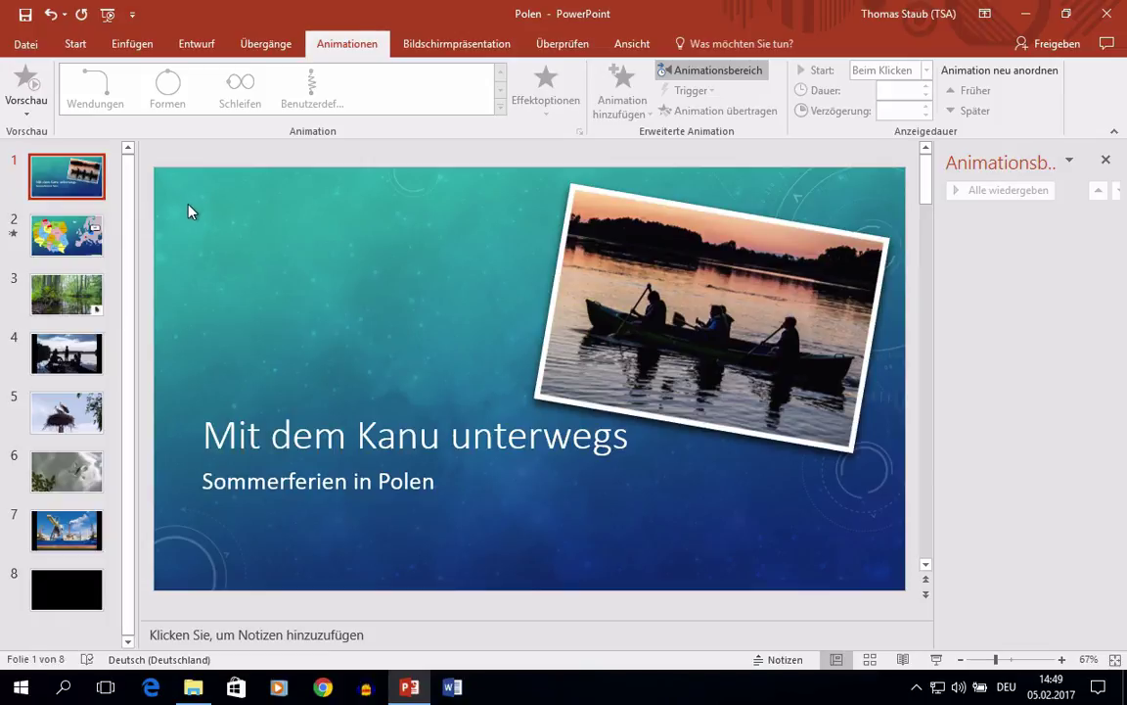
pyautogui.click(133, 44)
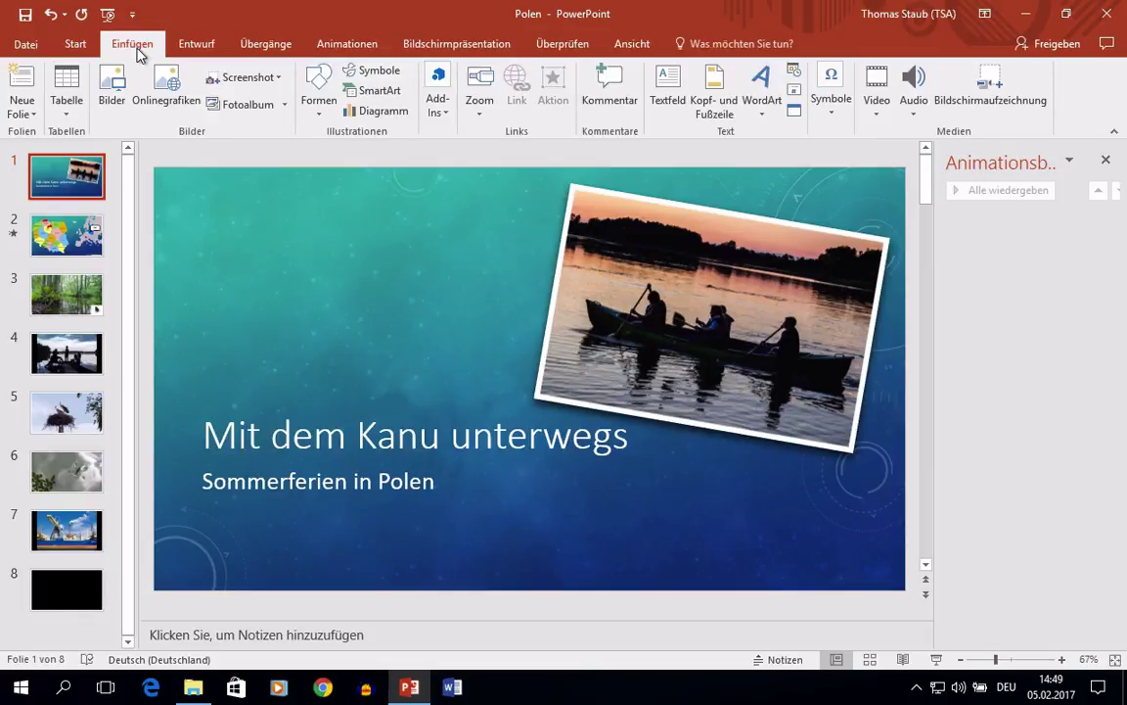
pyautogui.click(924, 107)
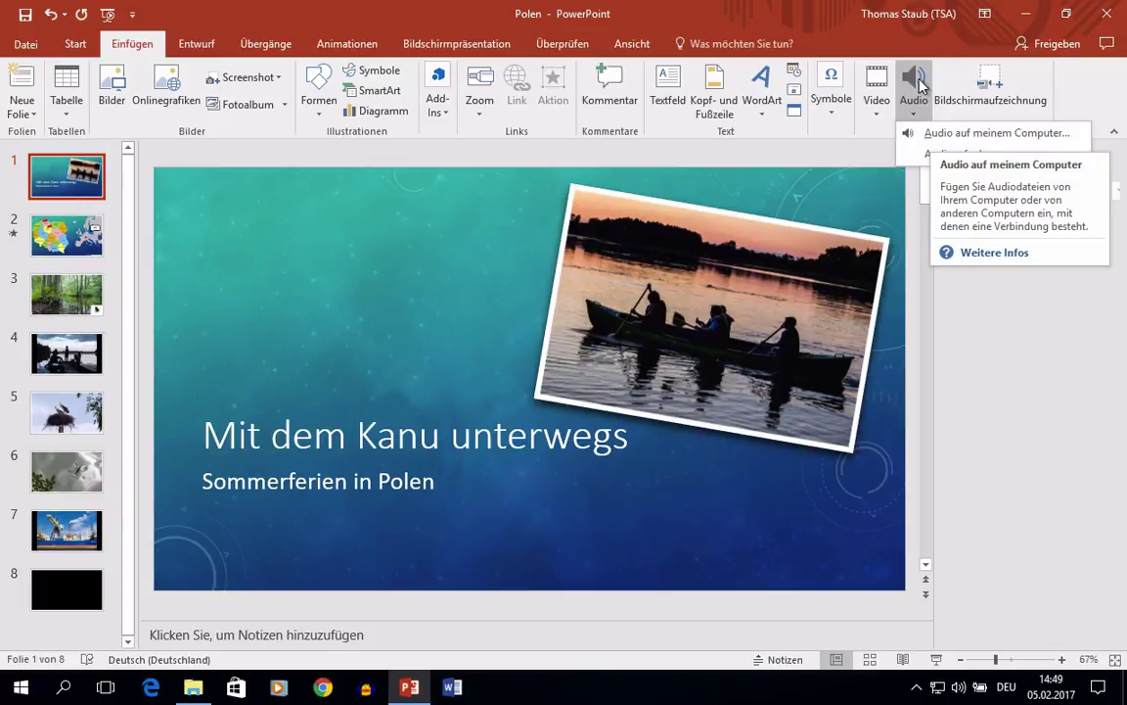
# Step: Place PowerPoint beside the Polen folder and drag Chill_Carrier_-_Kamaro MP3 onto slide 1
pyautogui.doubleClick(626, 14)
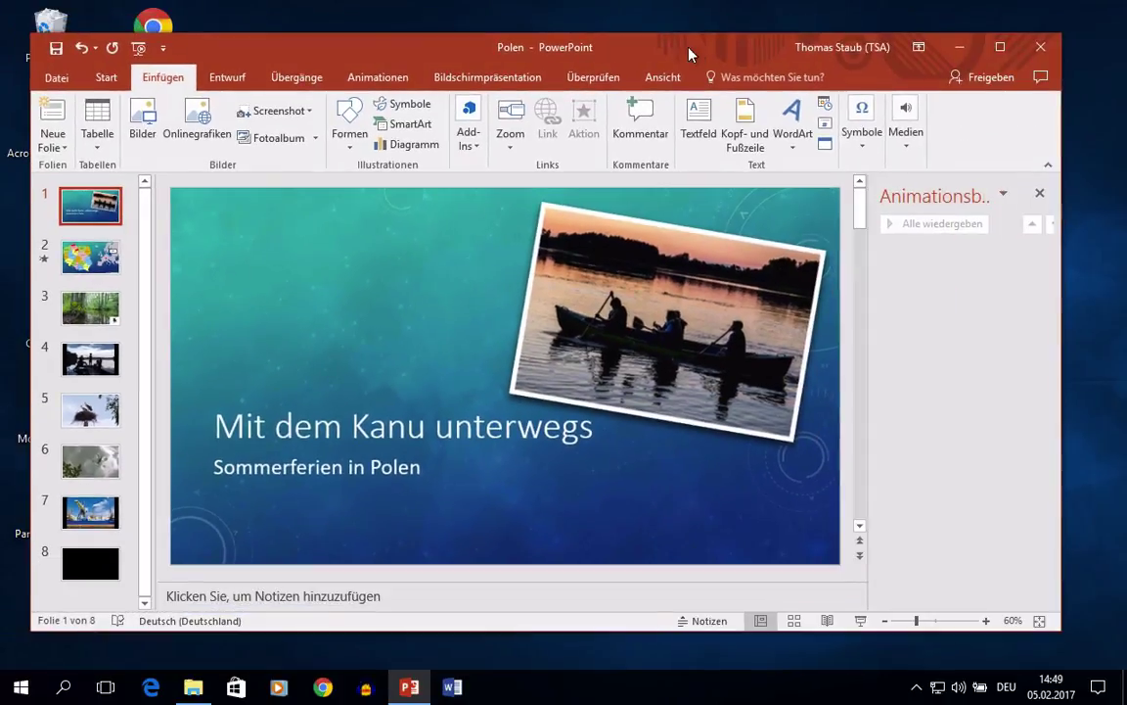
pyautogui.moveTo(365, 39)
pyautogui.mouseDown()
pyautogui.moveTo(656, 45)
pyautogui.moveTo(644, 43)
pyautogui.mouseUp()
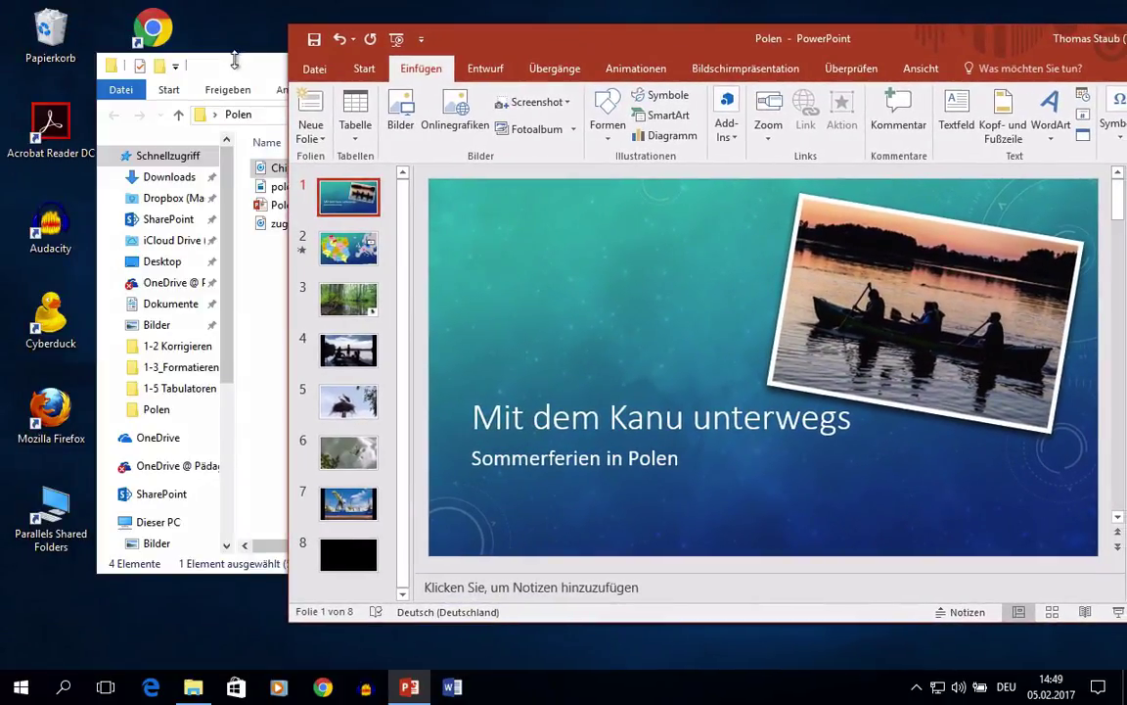
pyautogui.moveTo(226, 68)
pyautogui.mouseDown()
pyautogui.moveTo(174, 93)
pyautogui.moveTo(157, 82)
pyautogui.mouseUp()
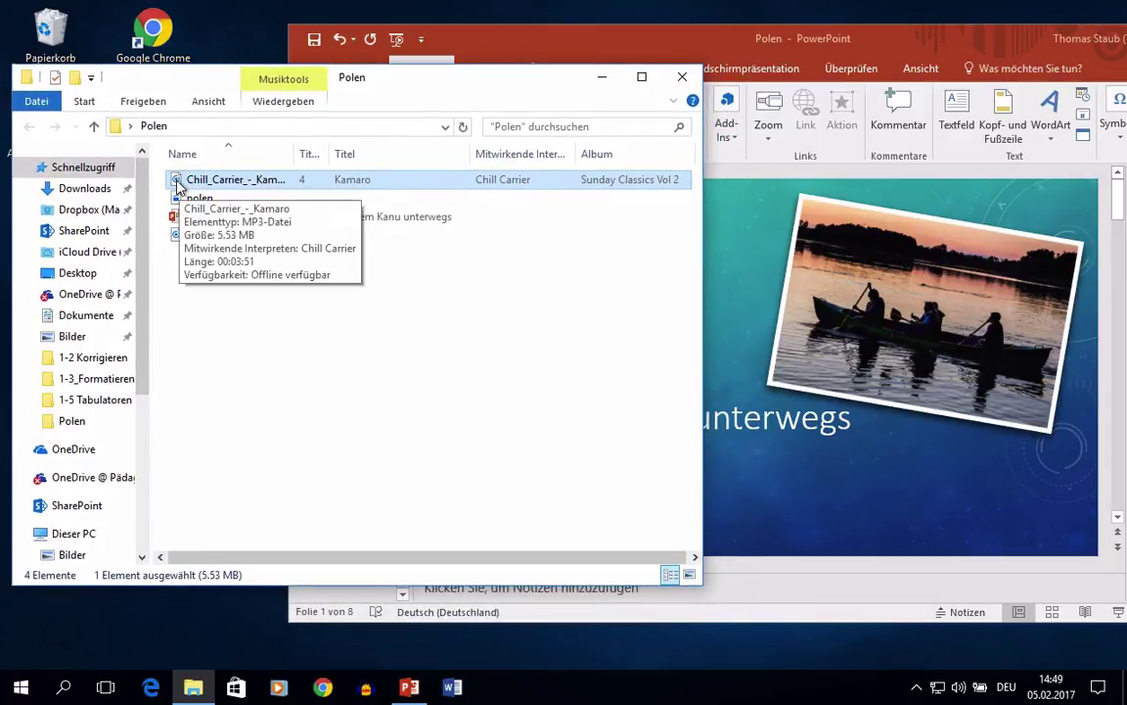
pyautogui.moveTo(178, 185); pyautogui.dragTo(881, 497)
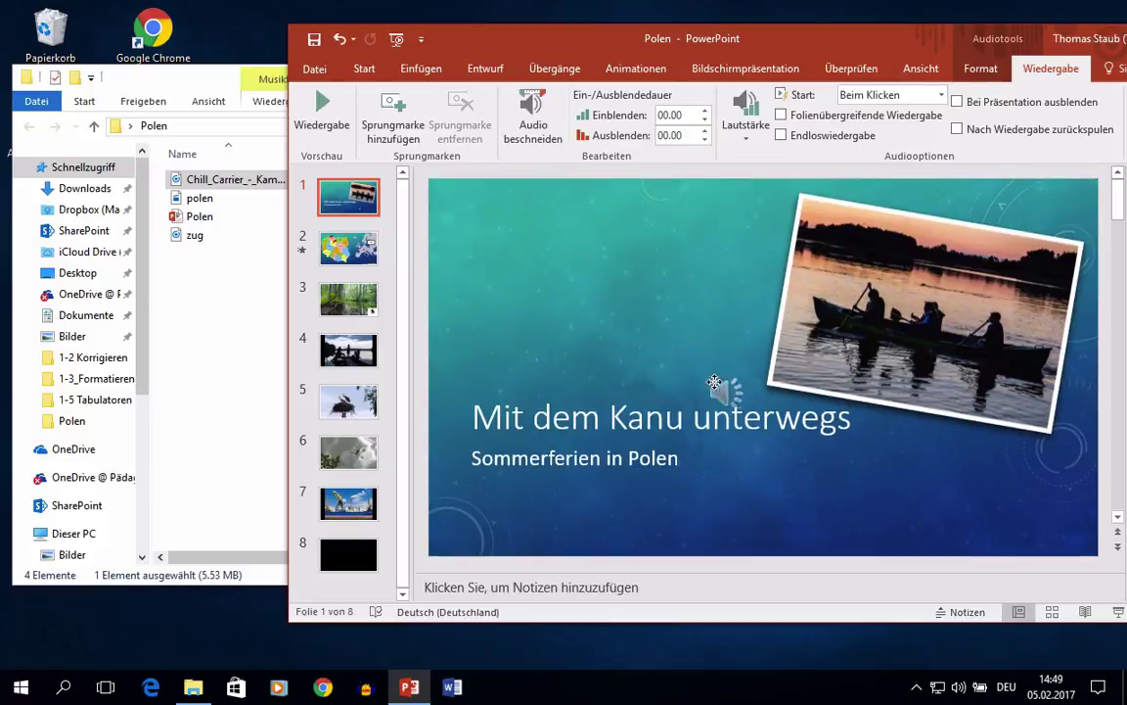
# Step: Move the audio icon to the slide's top-left, then play and pause it to test
pyautogui.moveTo(896, 494); pyautogui.dragTo(489, 228)
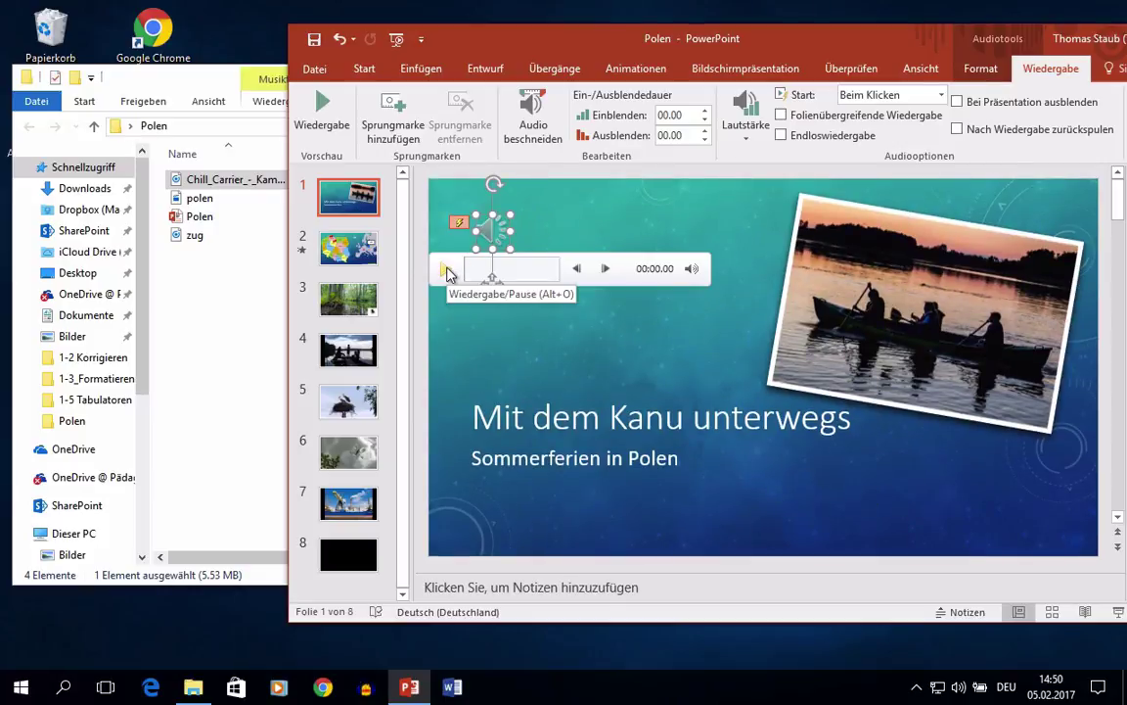
pyautogui.click(447, 273)
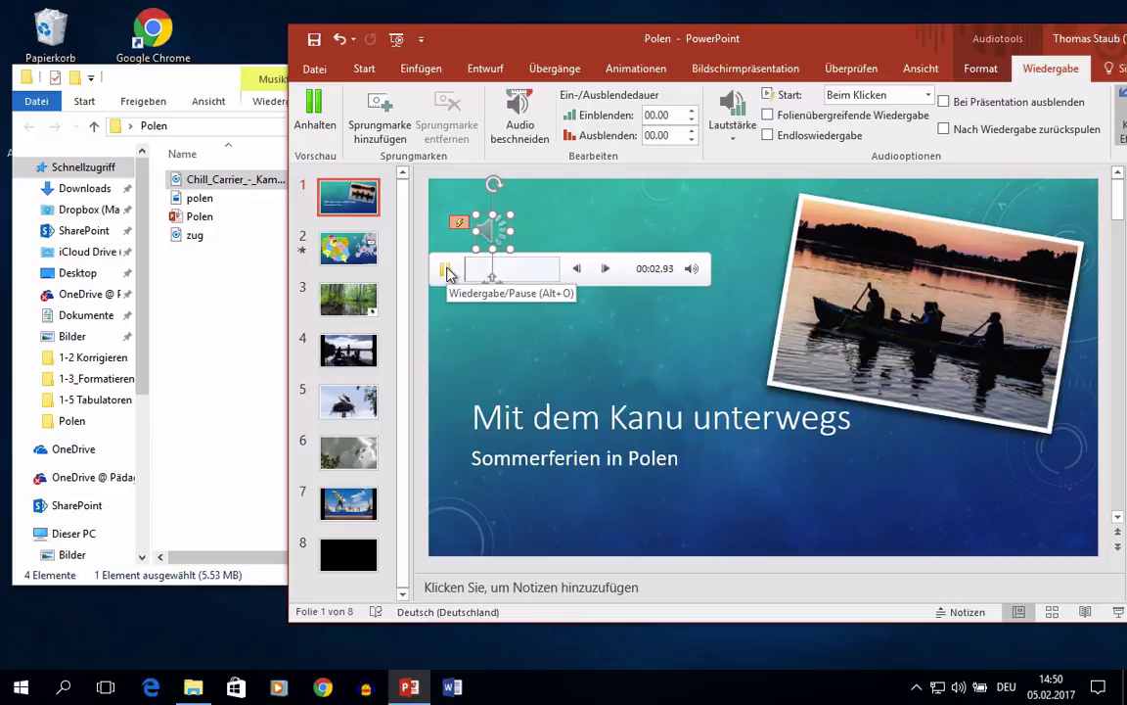
pyautogui.click(448, 273)
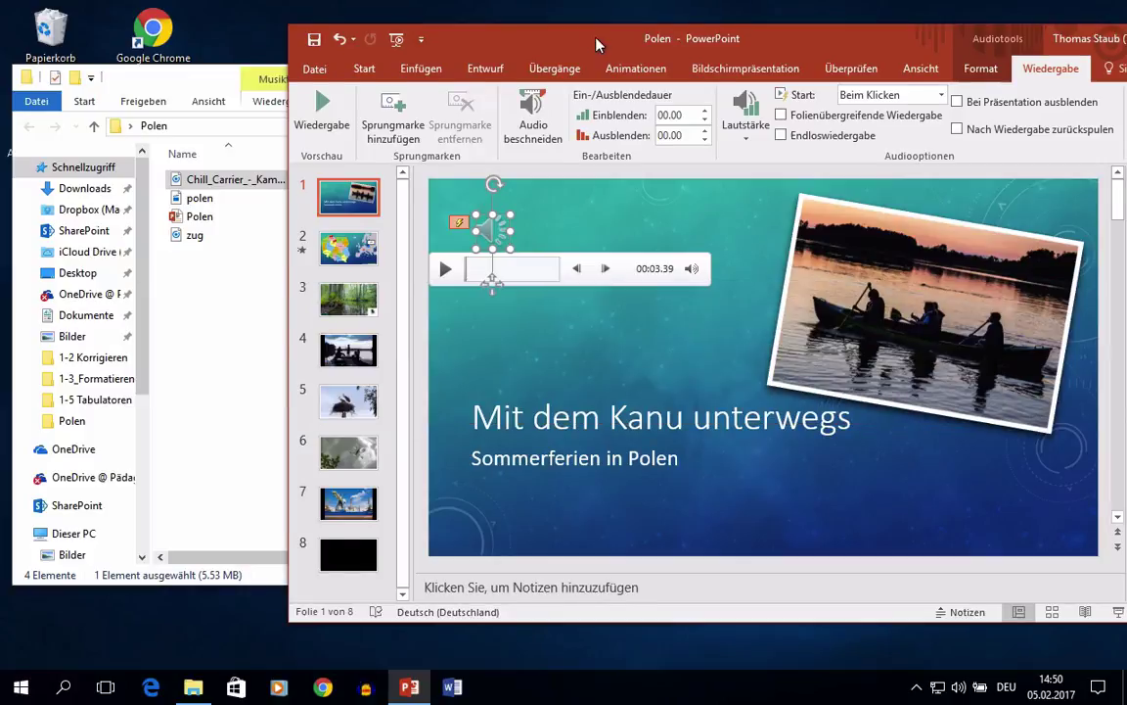
pyautogui.moveTo(596, 43)
pyautogui.mouseDown()
pyautogui.moveTo(402, 8)
pyautogui.moveTo(318, 28)
pyautogui.mouseUp()
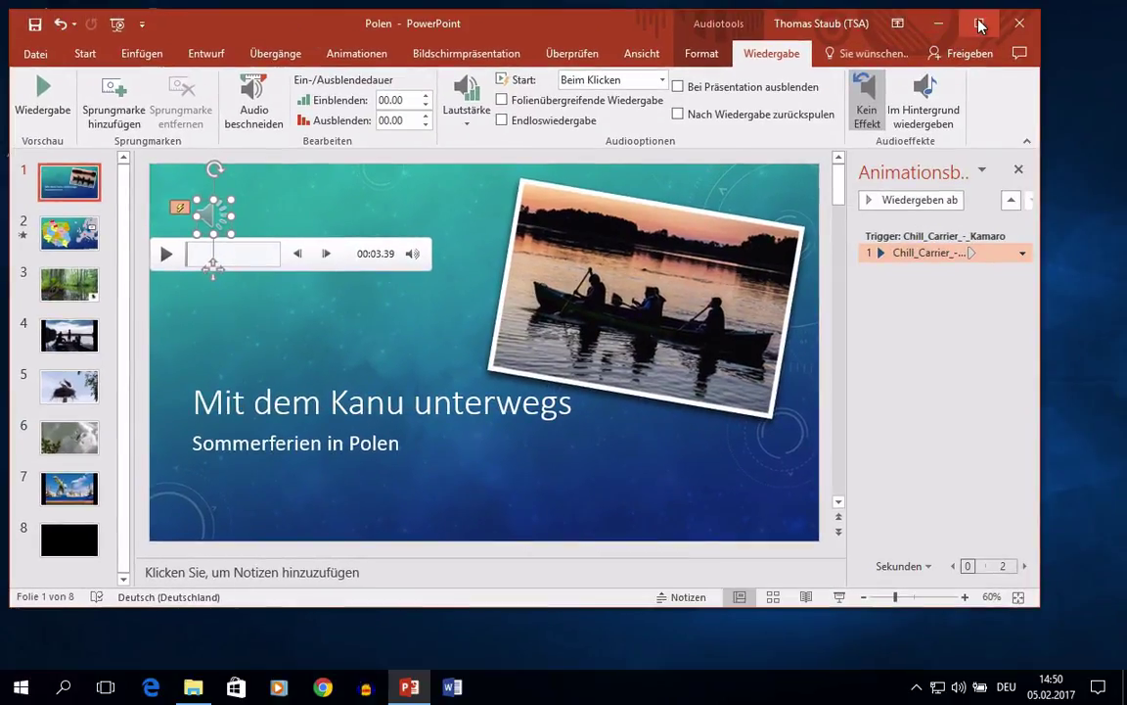
# Step: Set the music to hide during the show, play across slides, loop, and start Automatisch
pyautogui.click(981, 25)
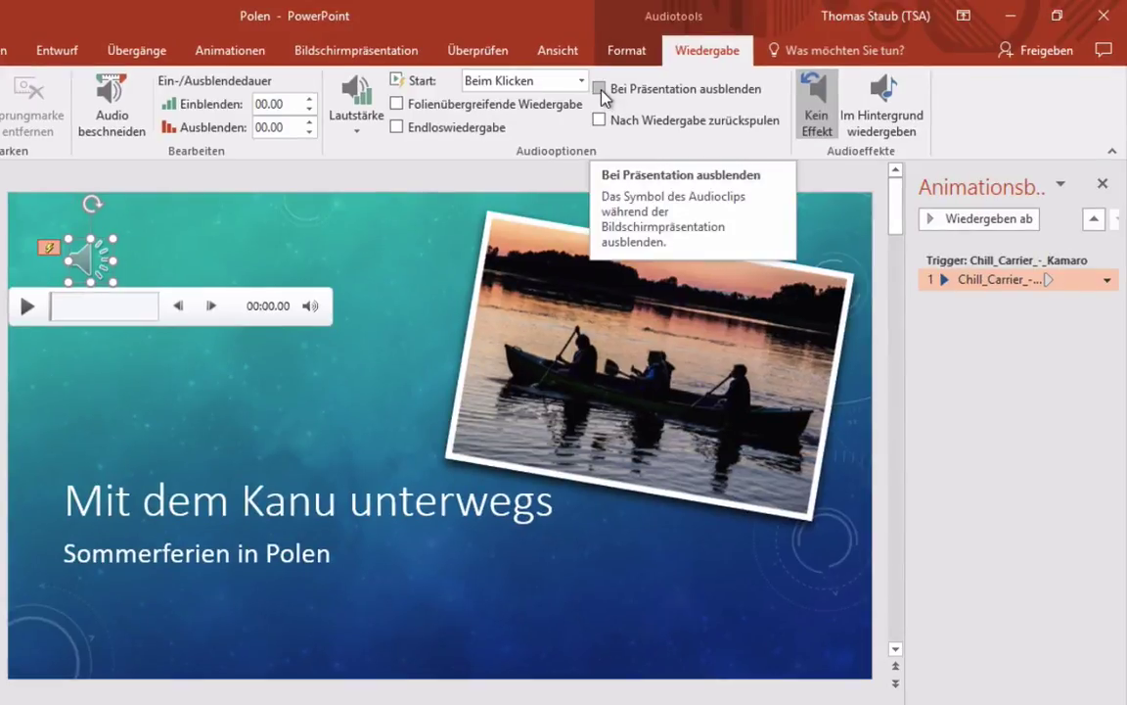
pyautogui.click(601, 92)
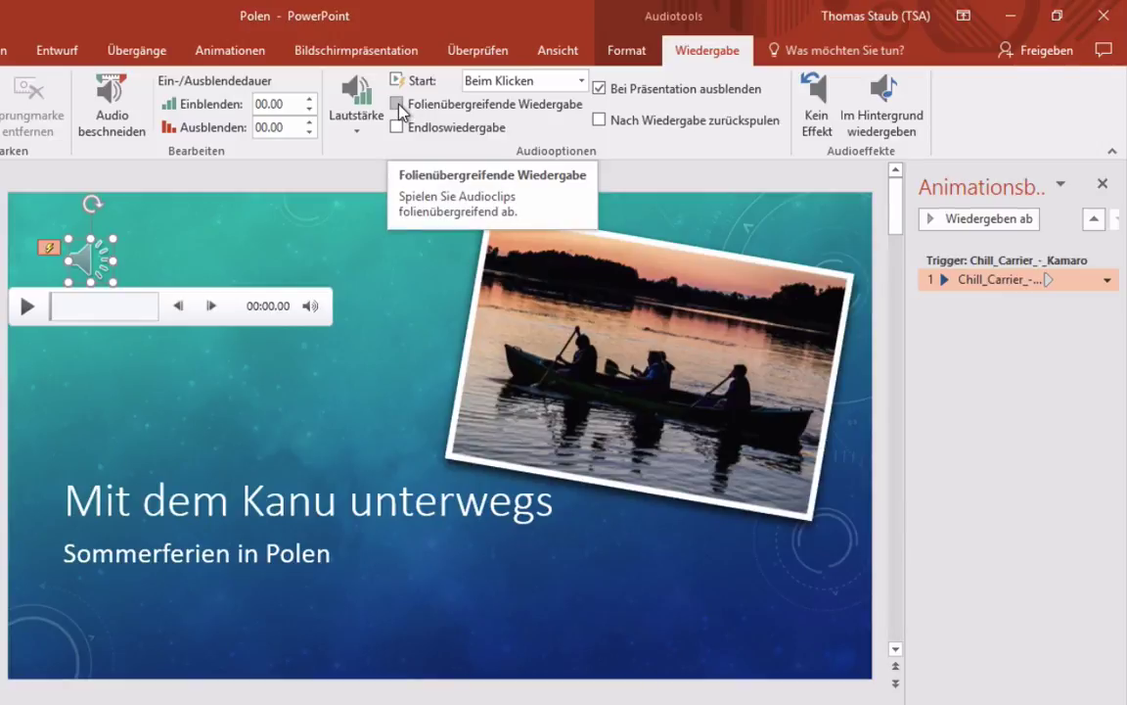
pyautogui.click(397, 104)
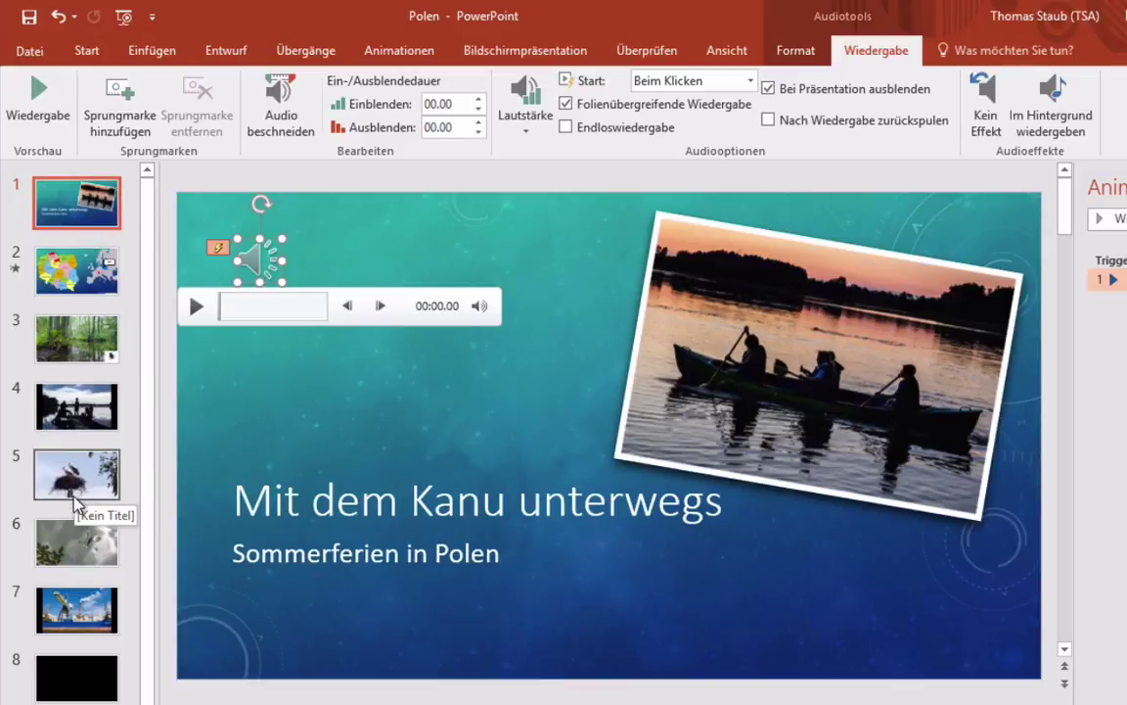
pyautogui.click(567, 128)
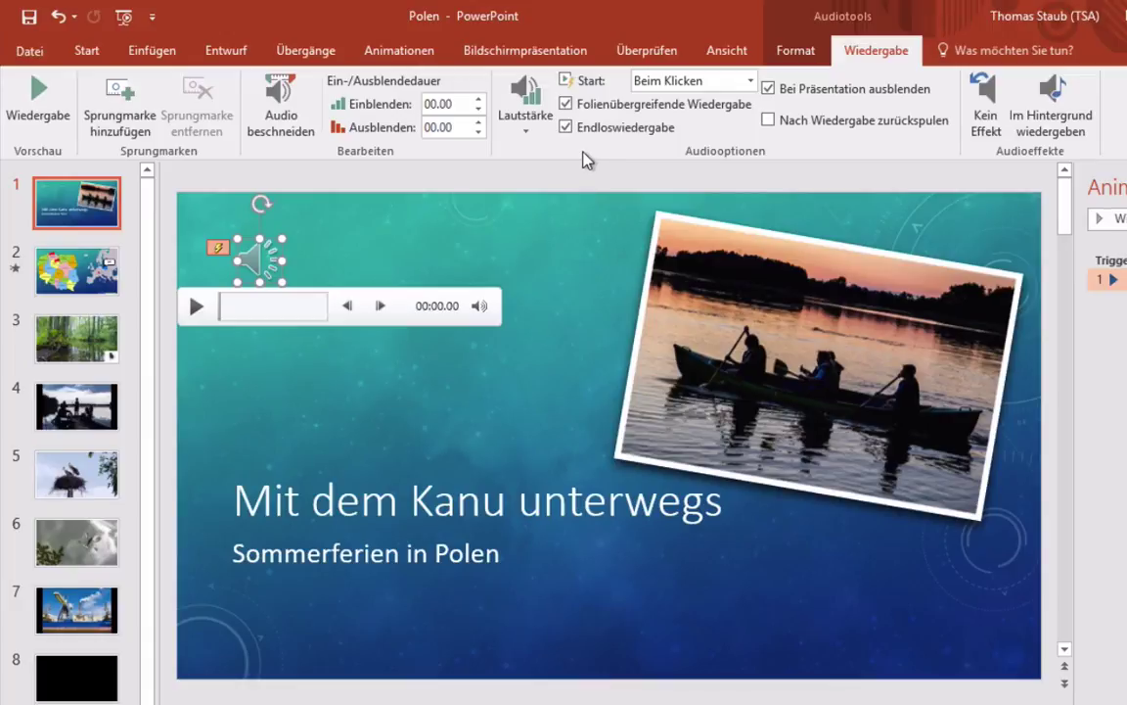
pyautogui.click(751, 80)
pyautogui.click(703, 102)
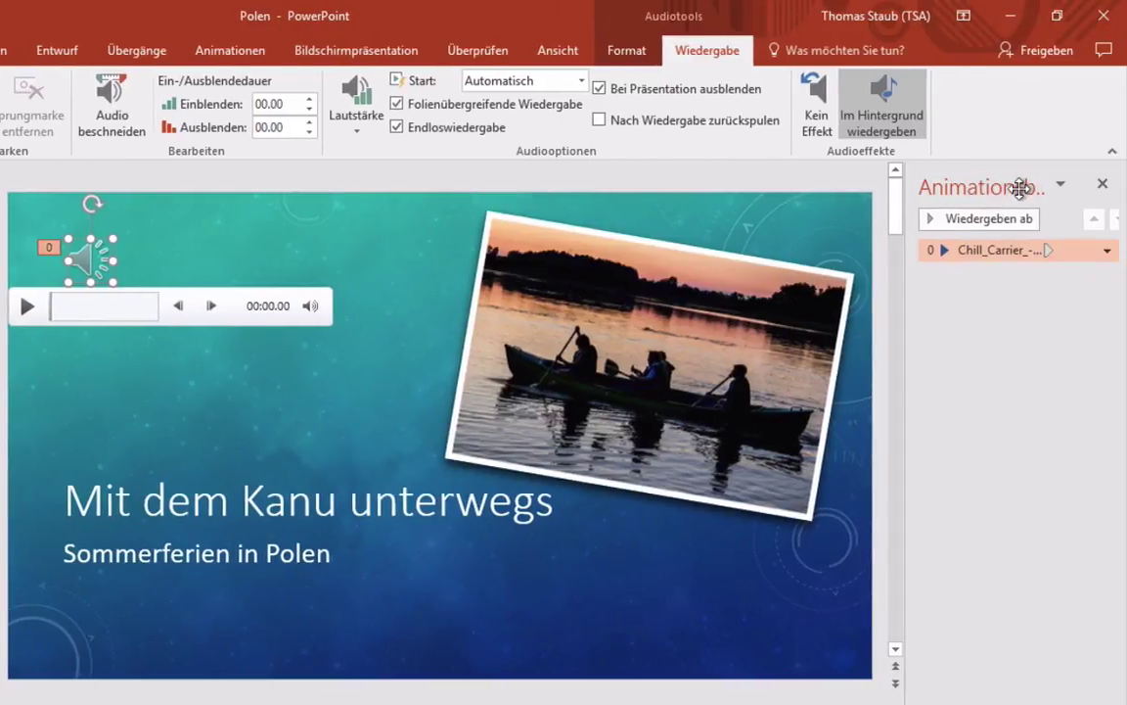
pyautogui.click(241, 49)
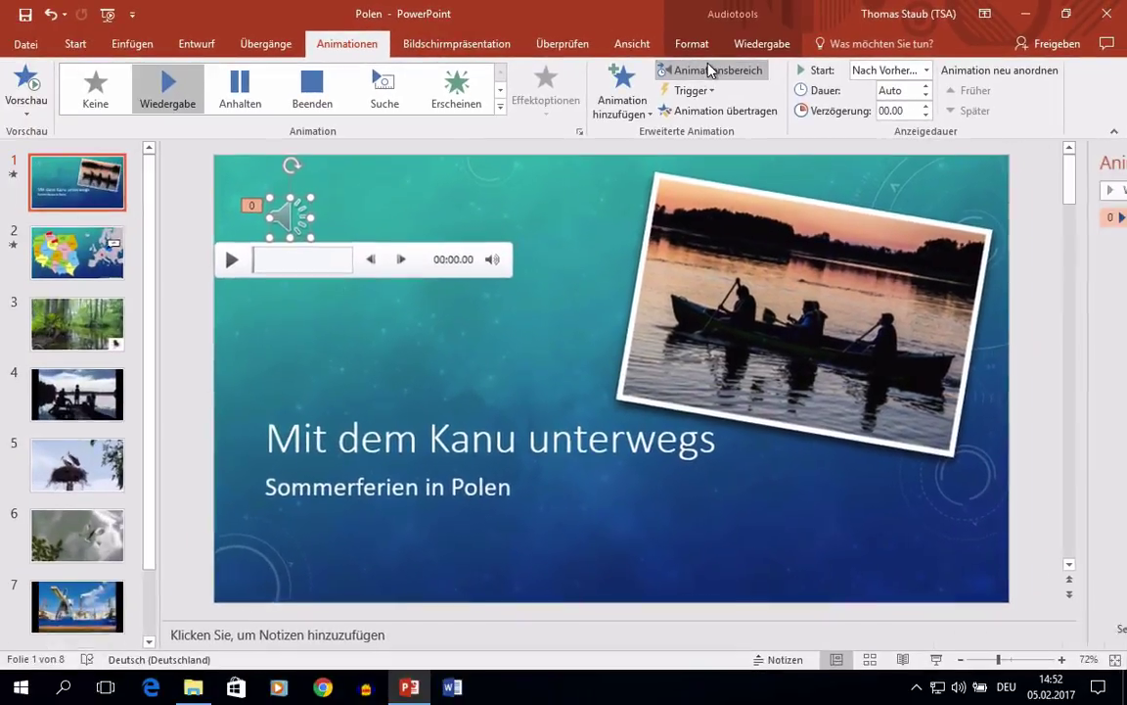
# Step: In the Chill_Carrier audio's Effektoptionen, change Wiedergabe beenden from 999 to 7 Folien
pyautogui.click(711, 71)
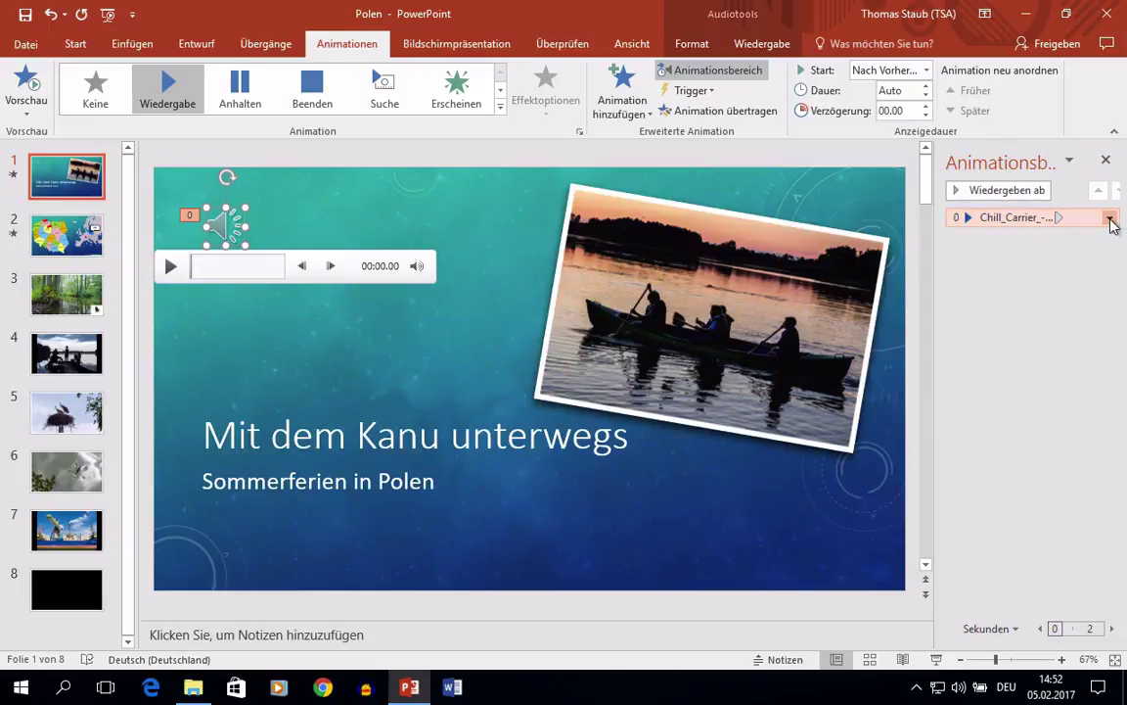
pyautogui.click(1110, 219)
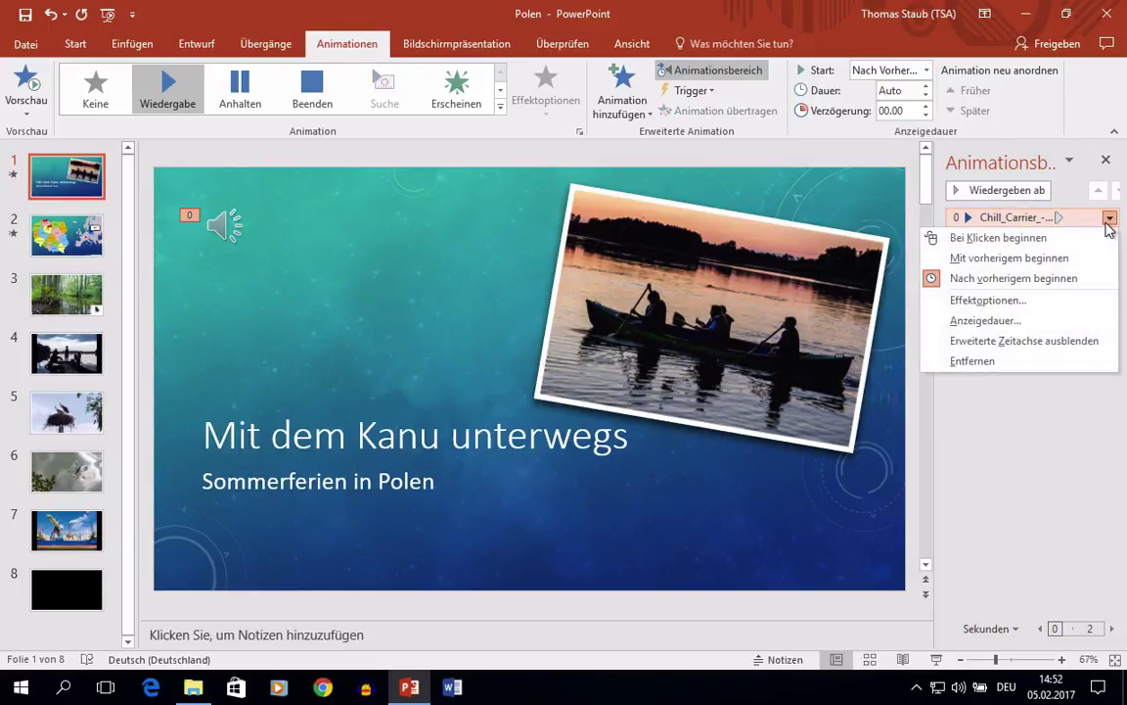
pyautogui.click(989, 300)
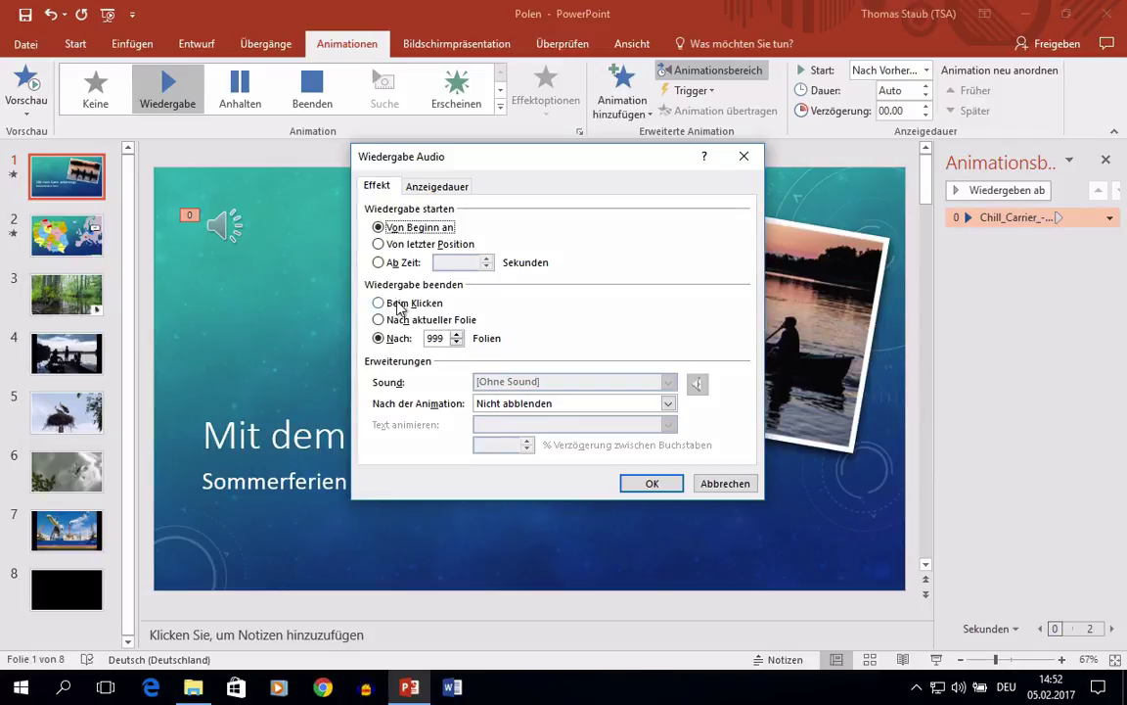
pyautogui.click(443, 337)
pyautogui.moveTo(443, 338); pyautogui.dragTo(401, 344)
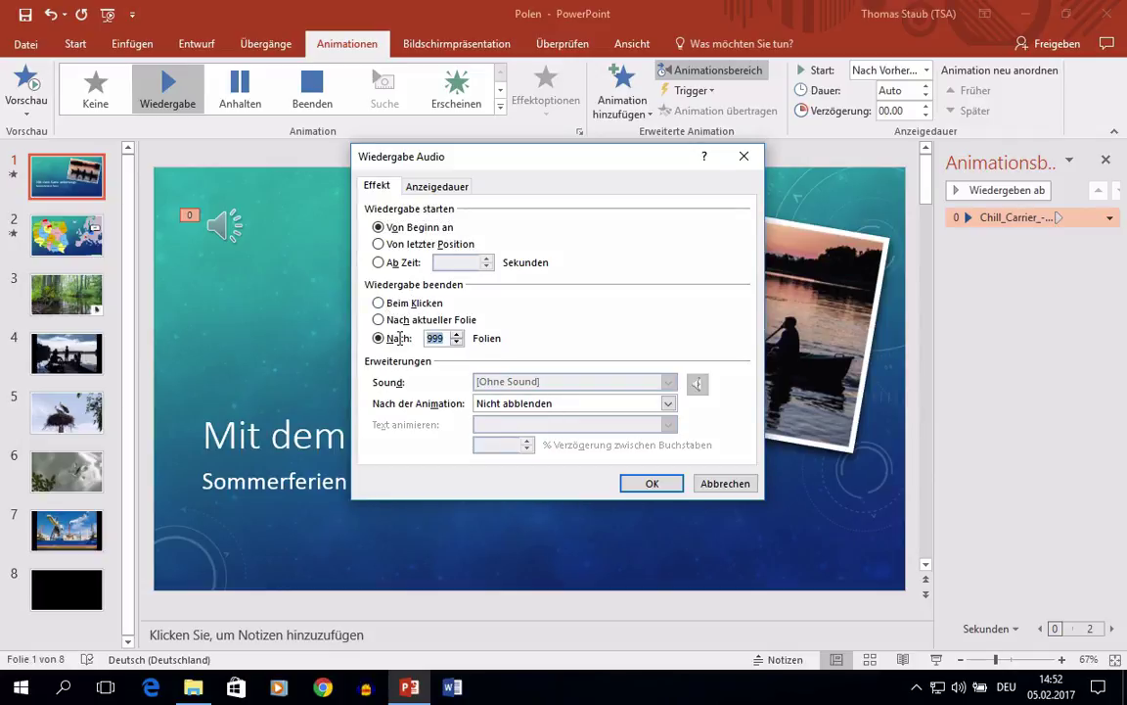
pyautogui.write('7')
pyautogui.click(643, 485)
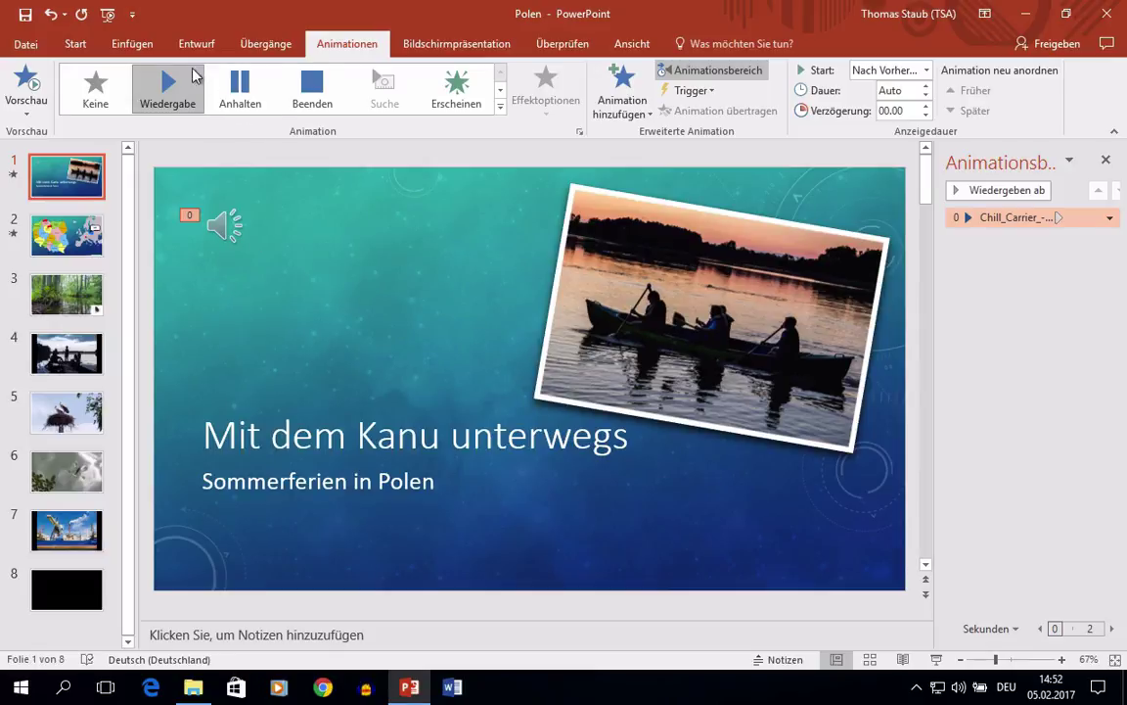
# Step: Record a 5-second audio clip named '01' and insert it on the title slide
pyautogui.click(144, 51)
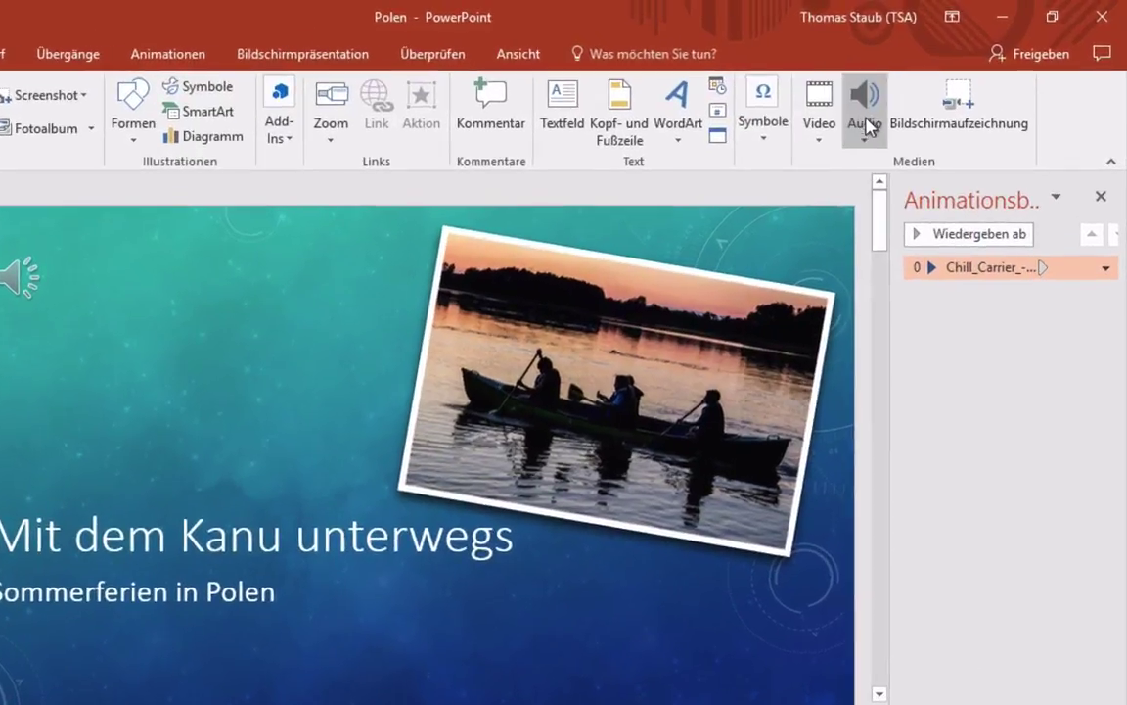
pyautogui.click(868, 127)
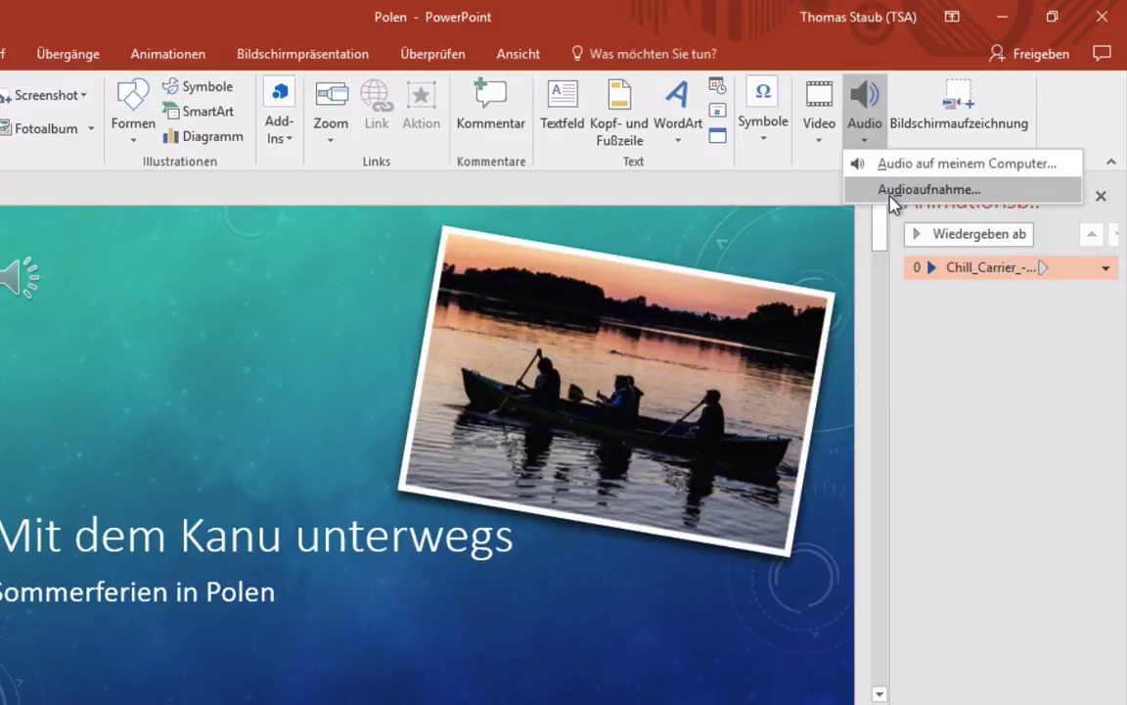
pyautogui.click(894, 195)
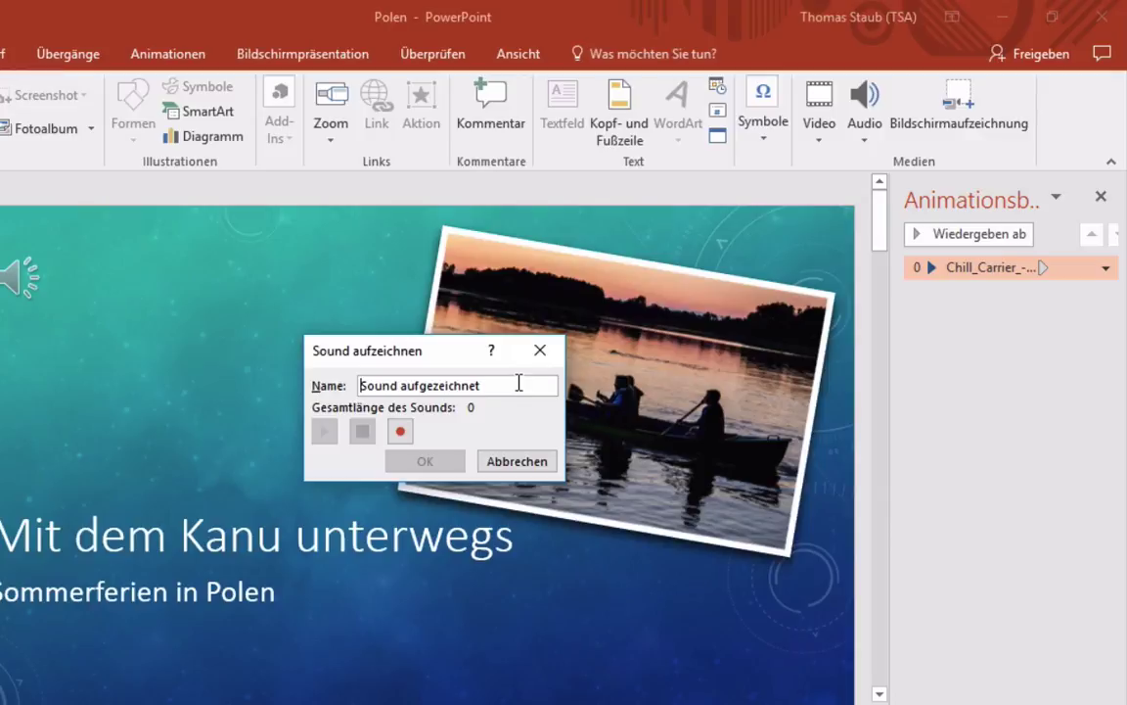
pyautogui.moveTo(518, 383); pyautogui.dragTo(343, 378)
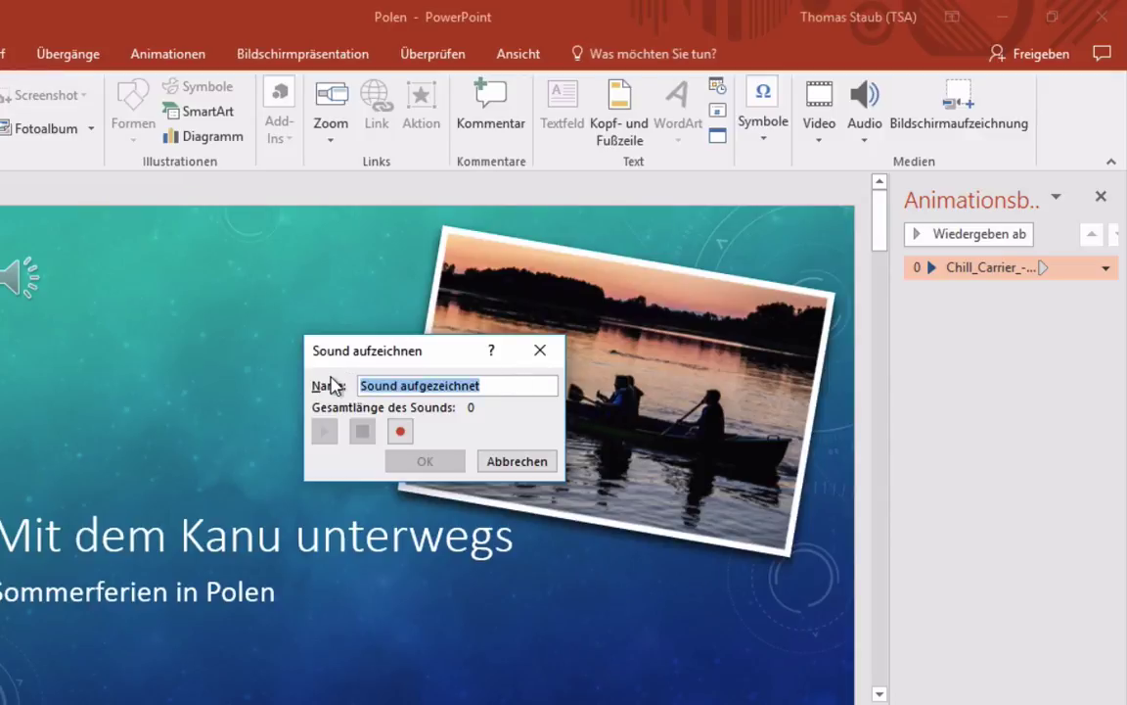
pyautogui.write('01')
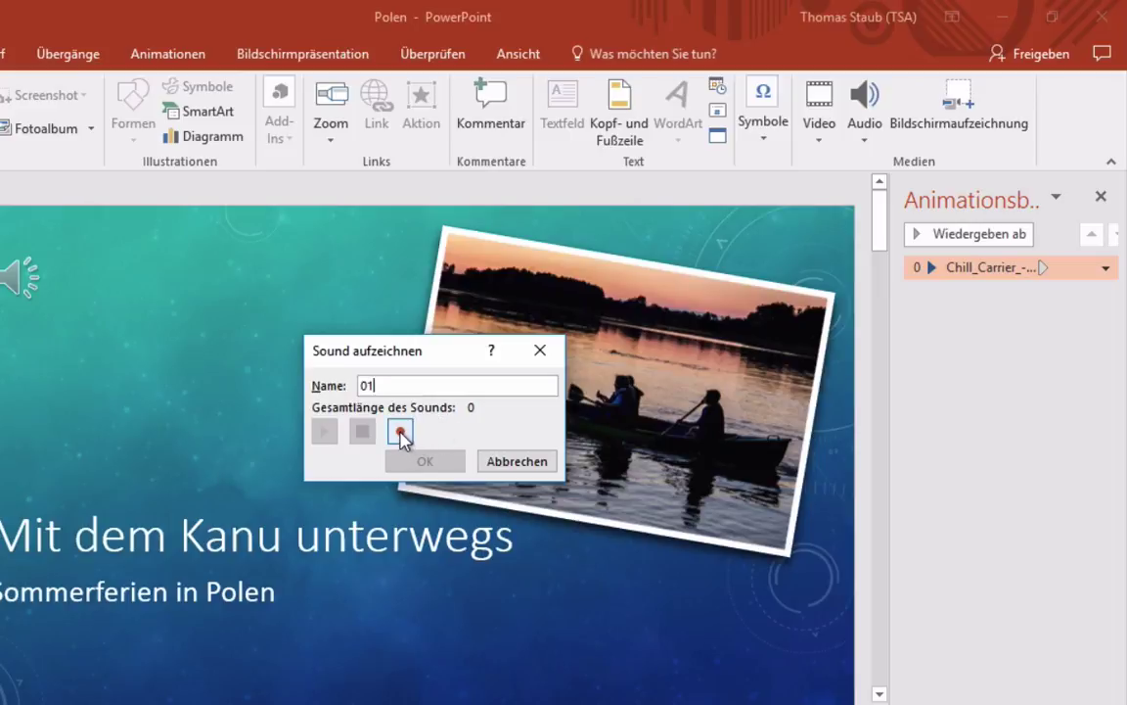
pyautogui.click(401, 433)
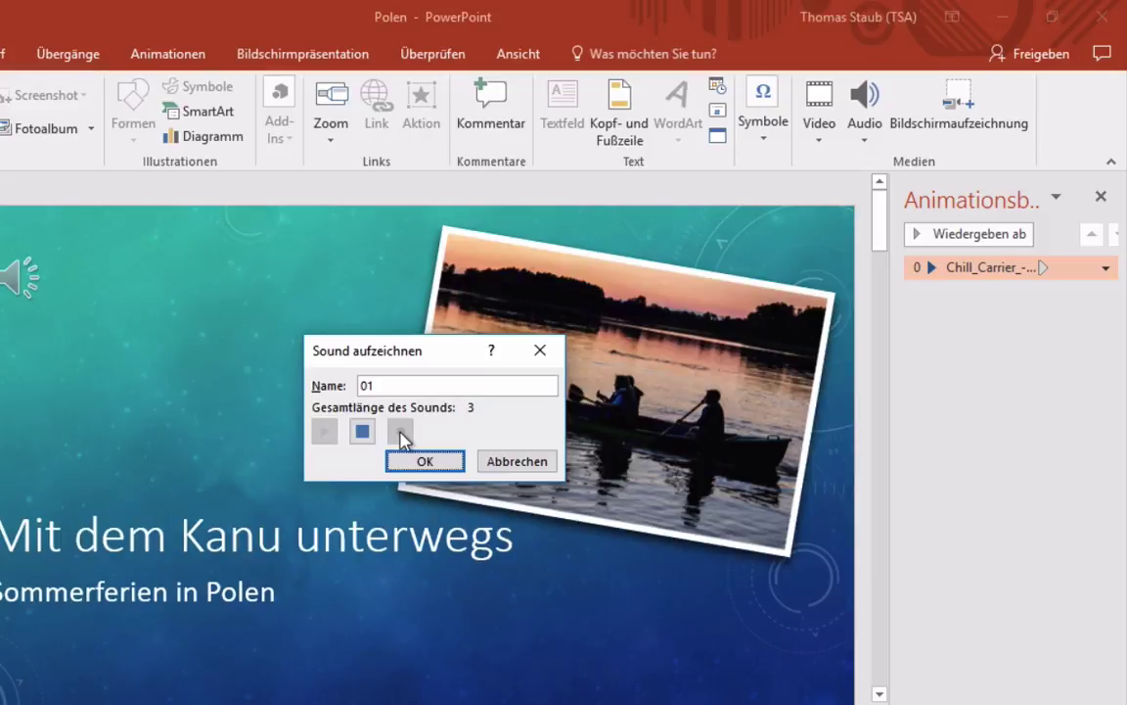
pyautogui.click(362, 432)
pyautogui.click(423, 460)
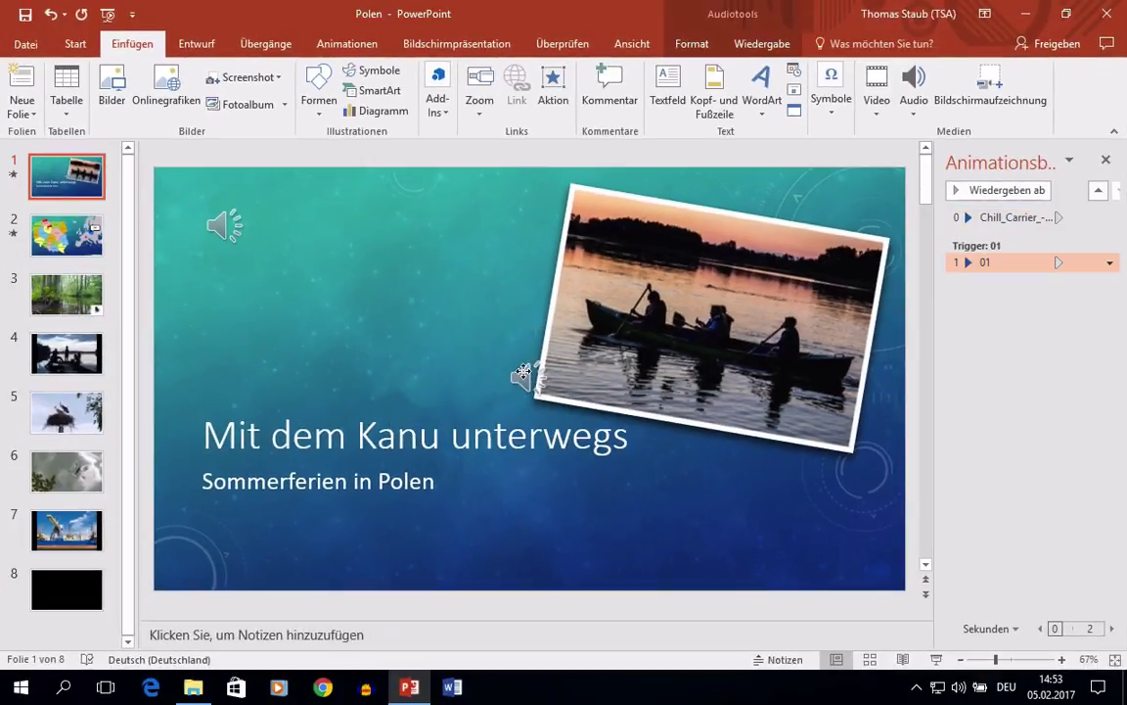
# Step: Move the 01 sound icon below the music icon and preview the recording
pyautogui.moveTo(521, 378); pyautogui.dragTo(222, 284)
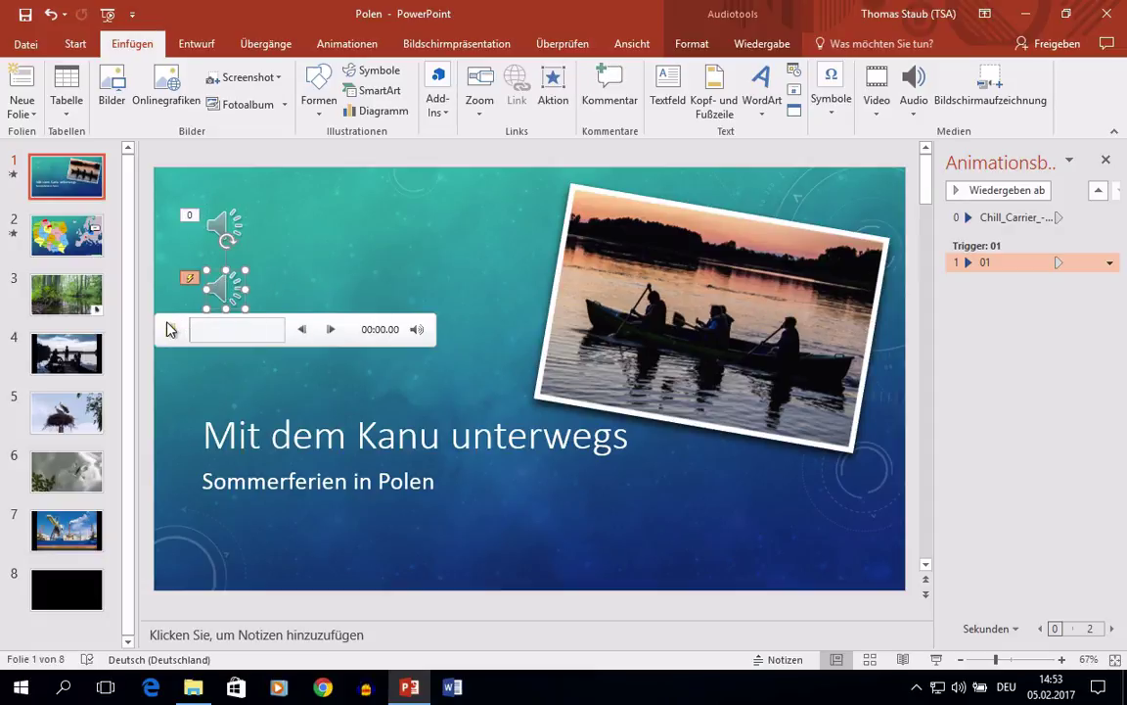
pyautogui.click(168, 329)
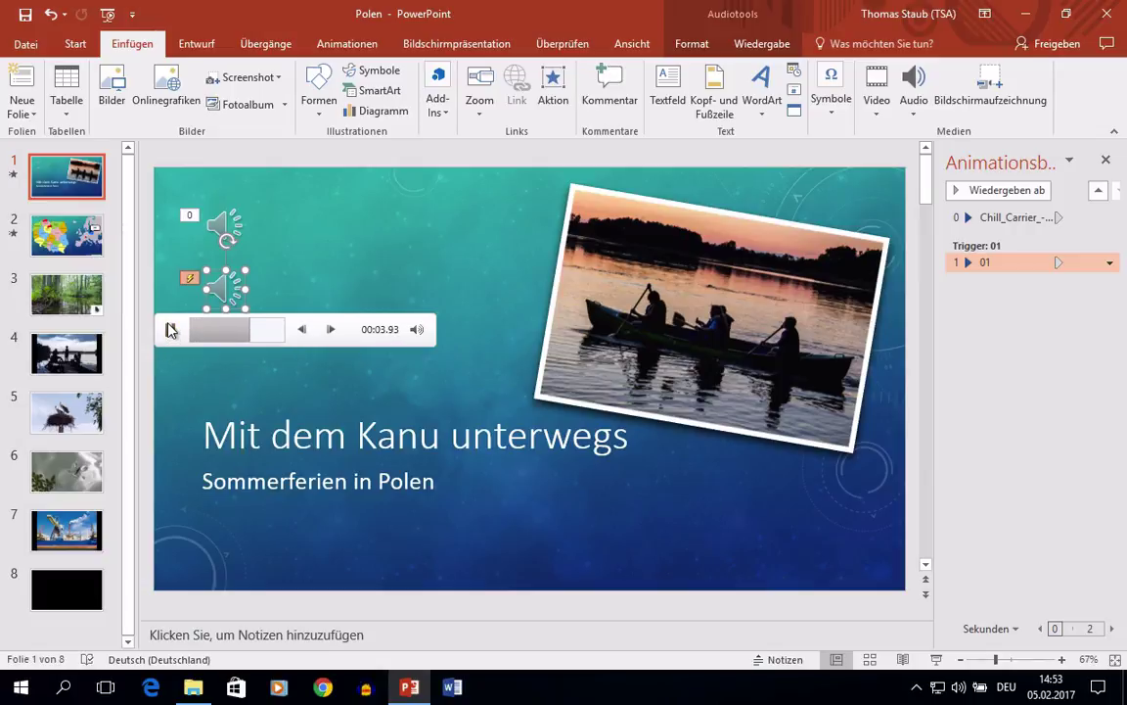
pyautogui.click(169, 329)
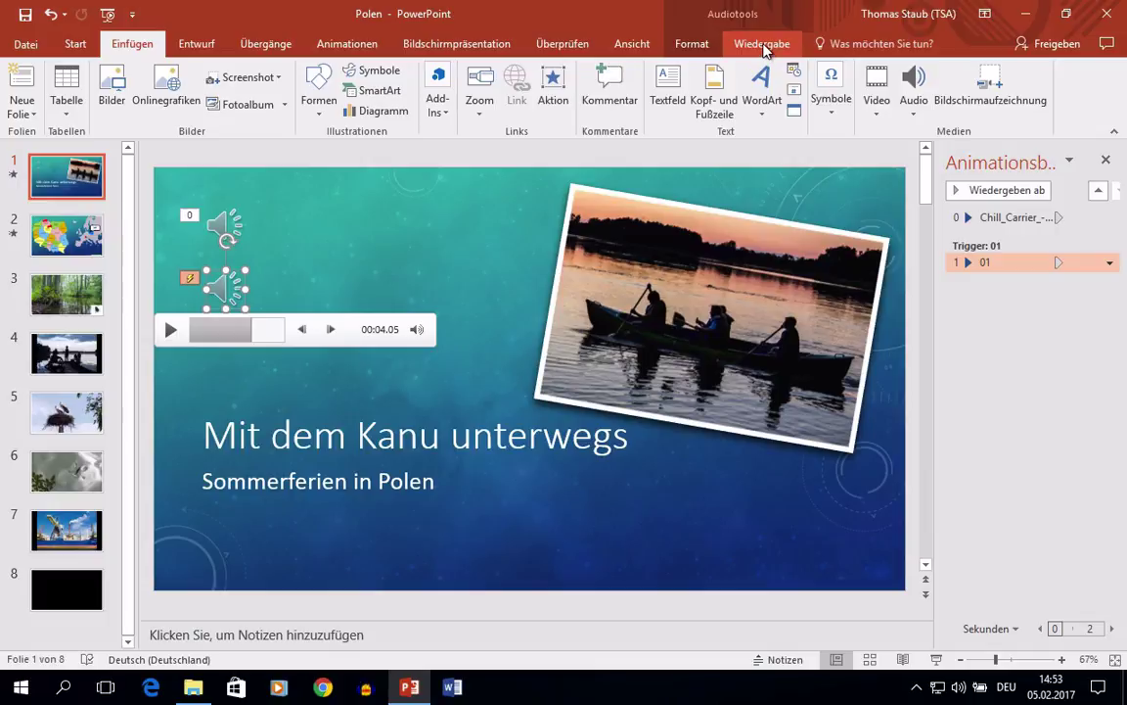
# Step: Set clip 01 to hide during the show, then return to the Poland map slide
pyautogui.click(763, 45)
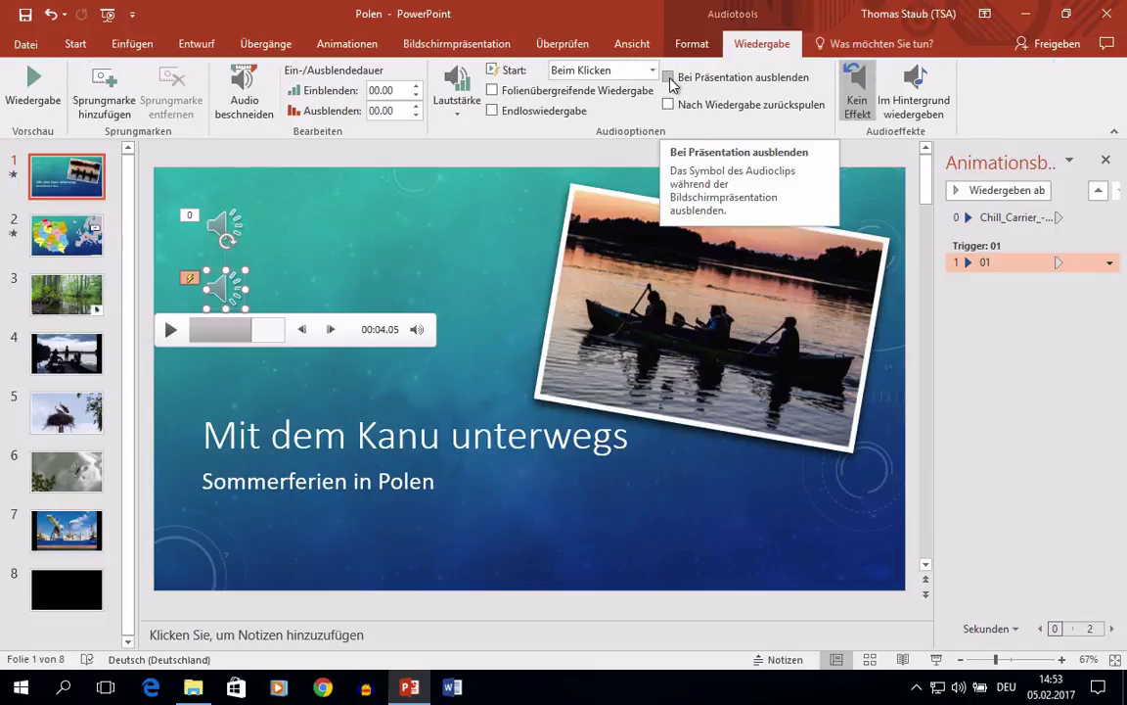
pyautogui.click(670, 78)
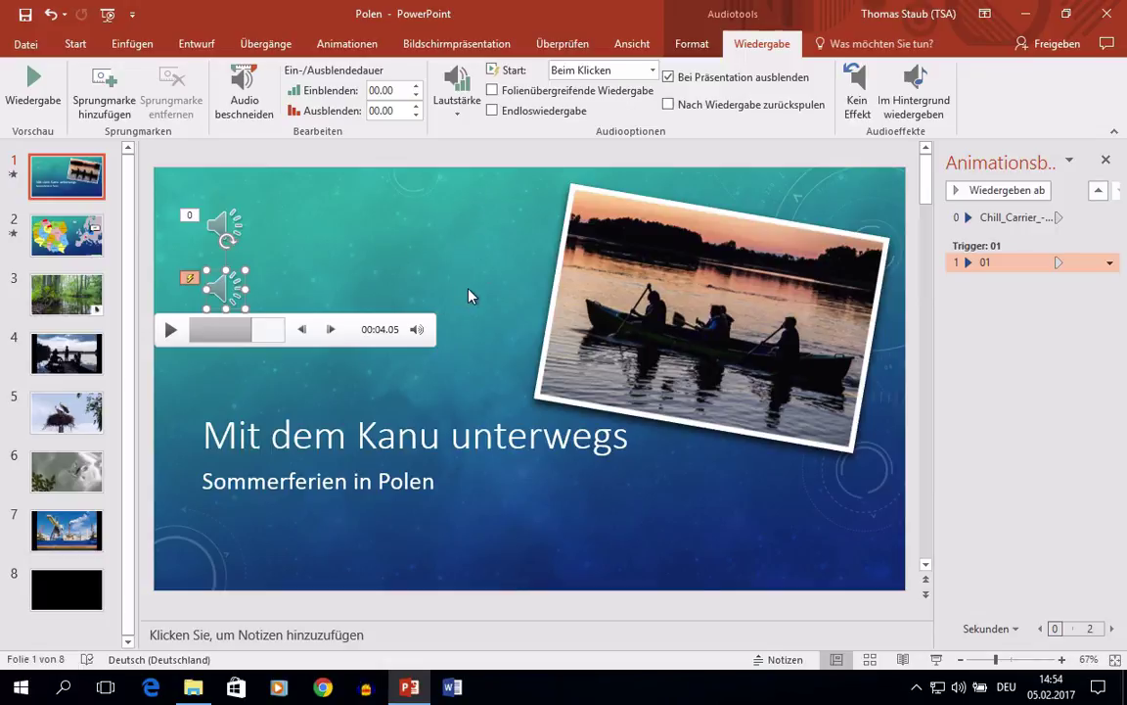
pyautogui.click(81, 246)
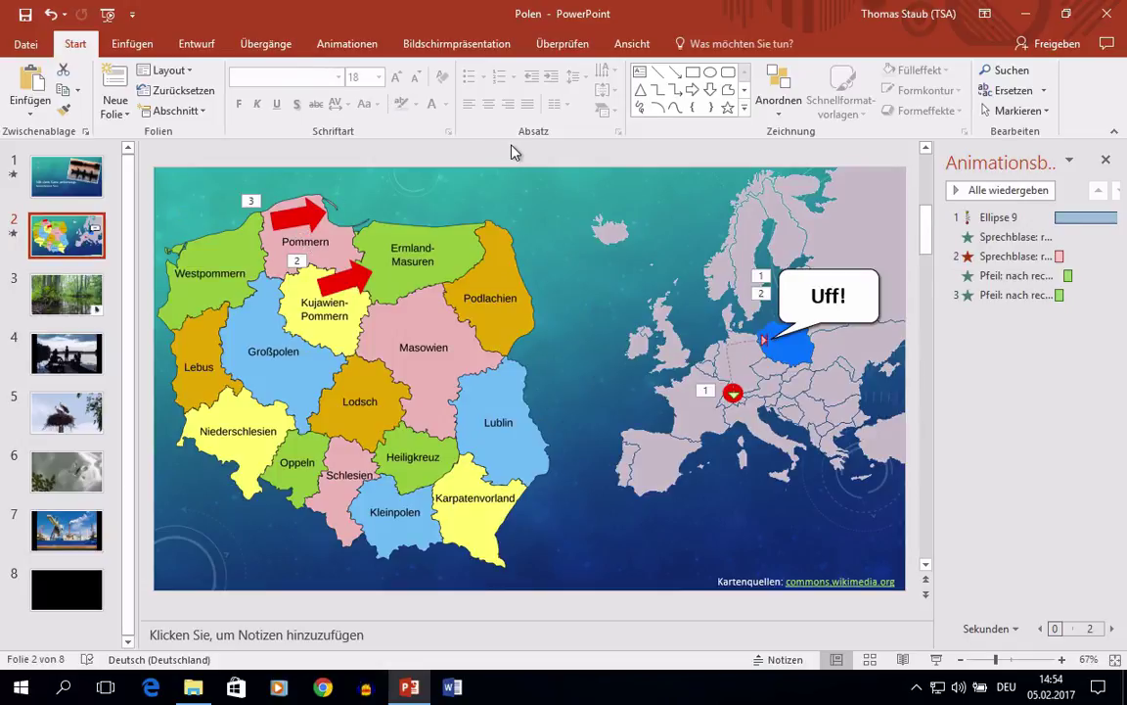
# Step: Record a 9-second narration named '02' and place its icon at the map slide's top-left
pyautogui.click(132, 44)
pyautogui.click(914, 105)
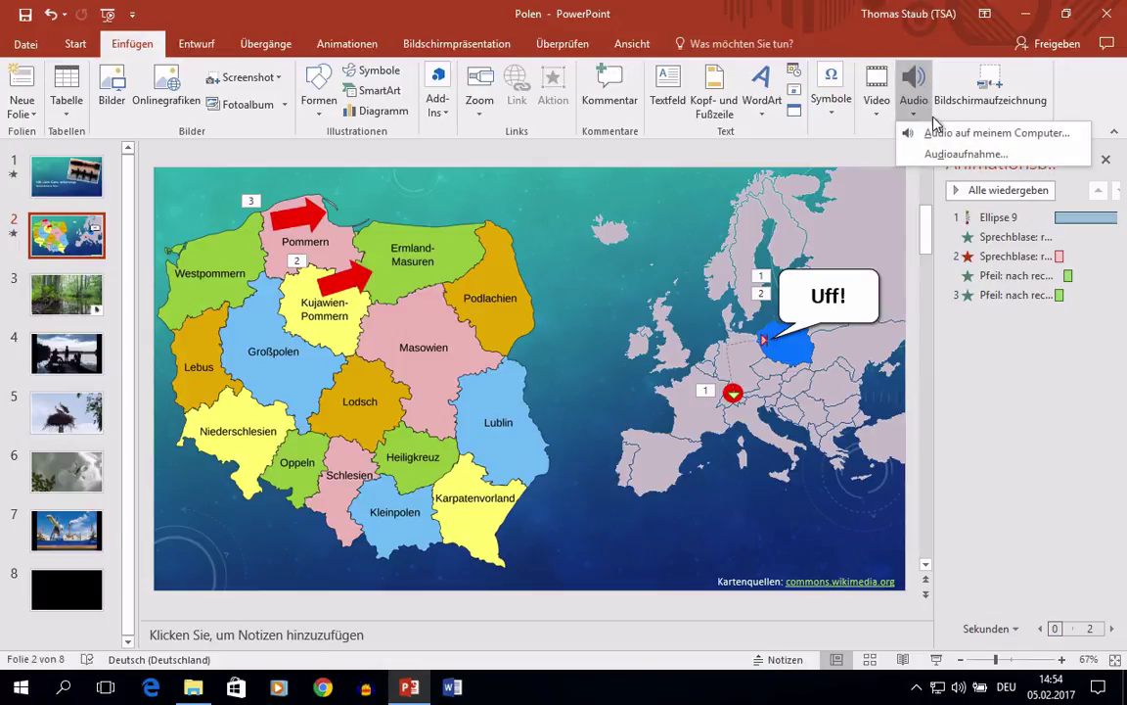
pyautogui.click(939, 155)
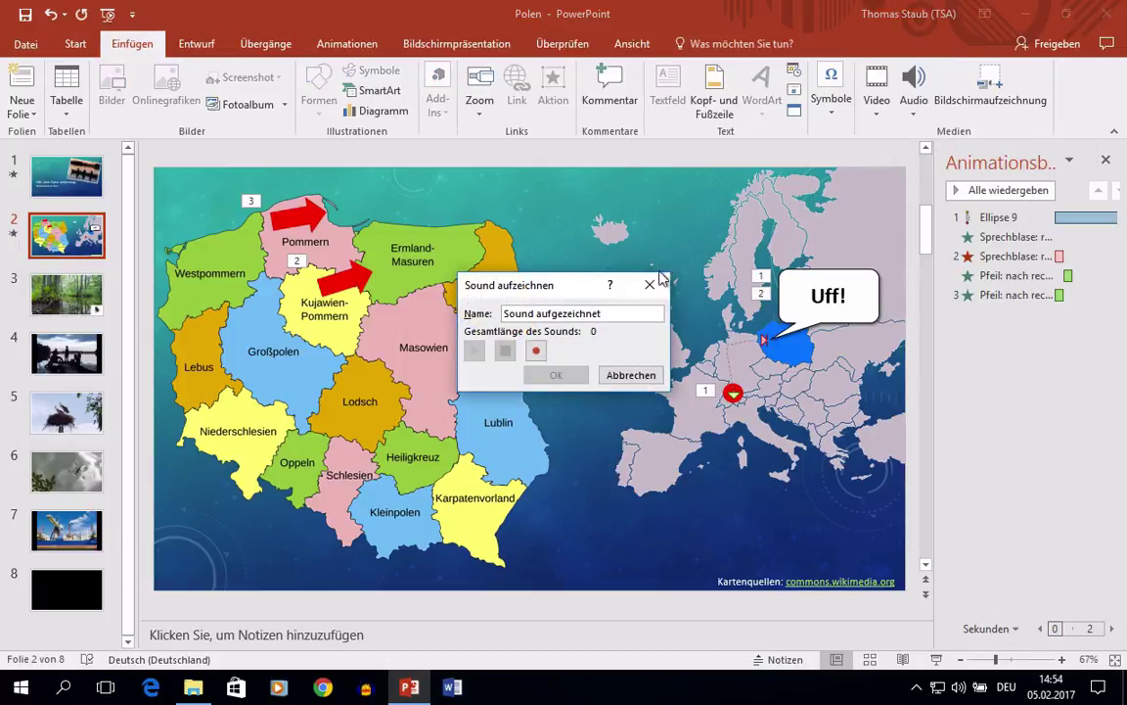
pyautogui.moveTo(614, 311); pyautogui.dragTo(501, 312)
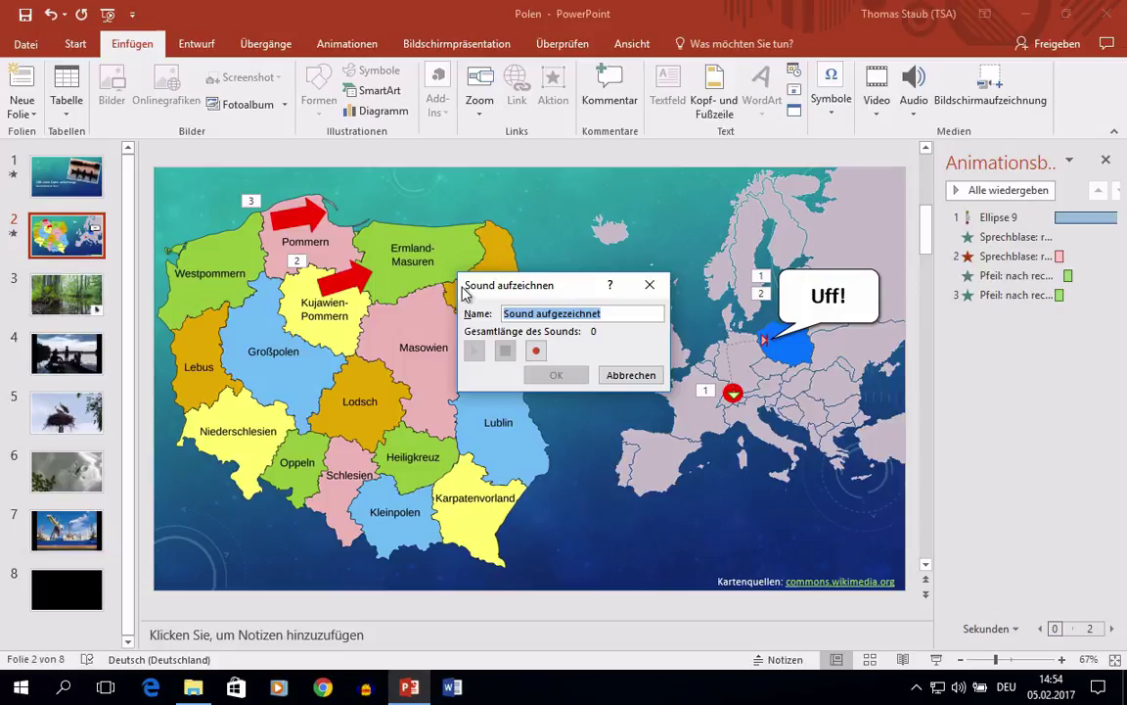
pyautogui.write('02')
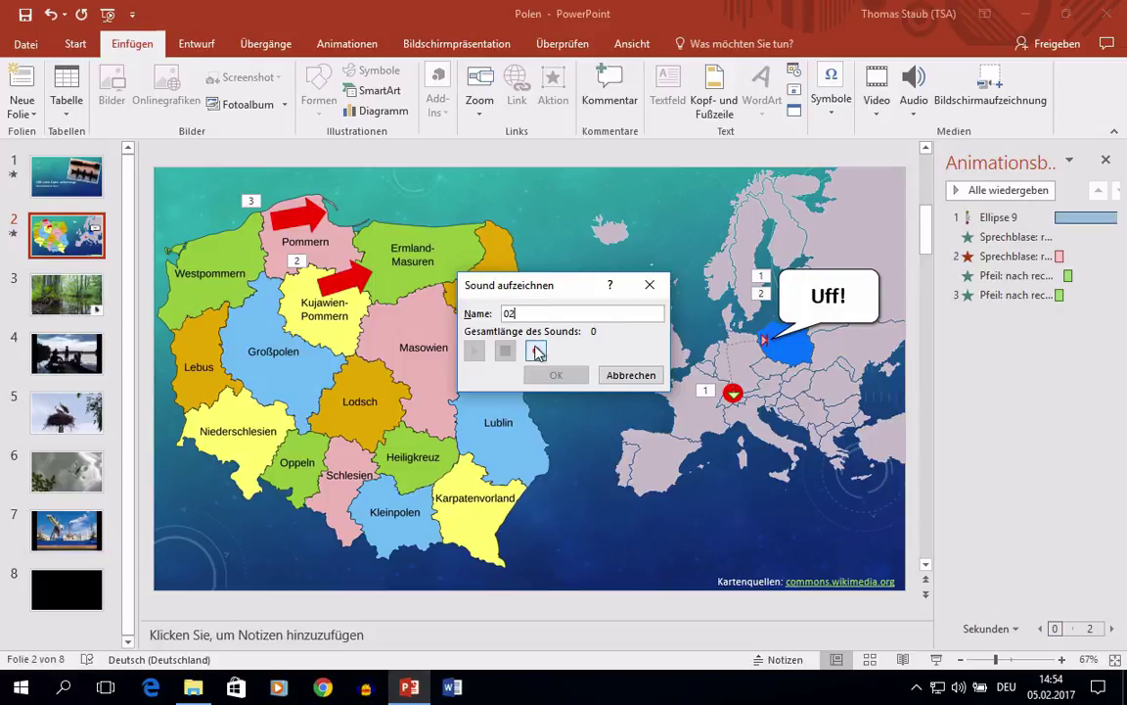
pyautogui.click(537, 353)
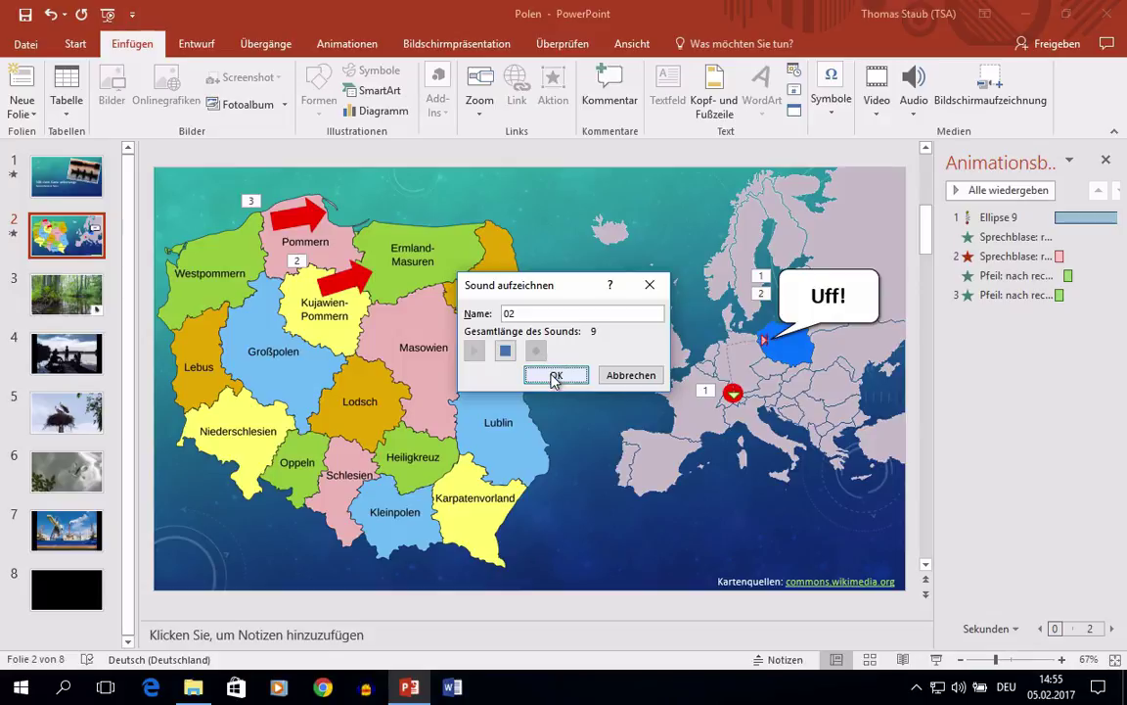
pyautogui.click(553, 376)
pyautogui.moveTo(548, 376); pyautogui.dragTo(186, 196)
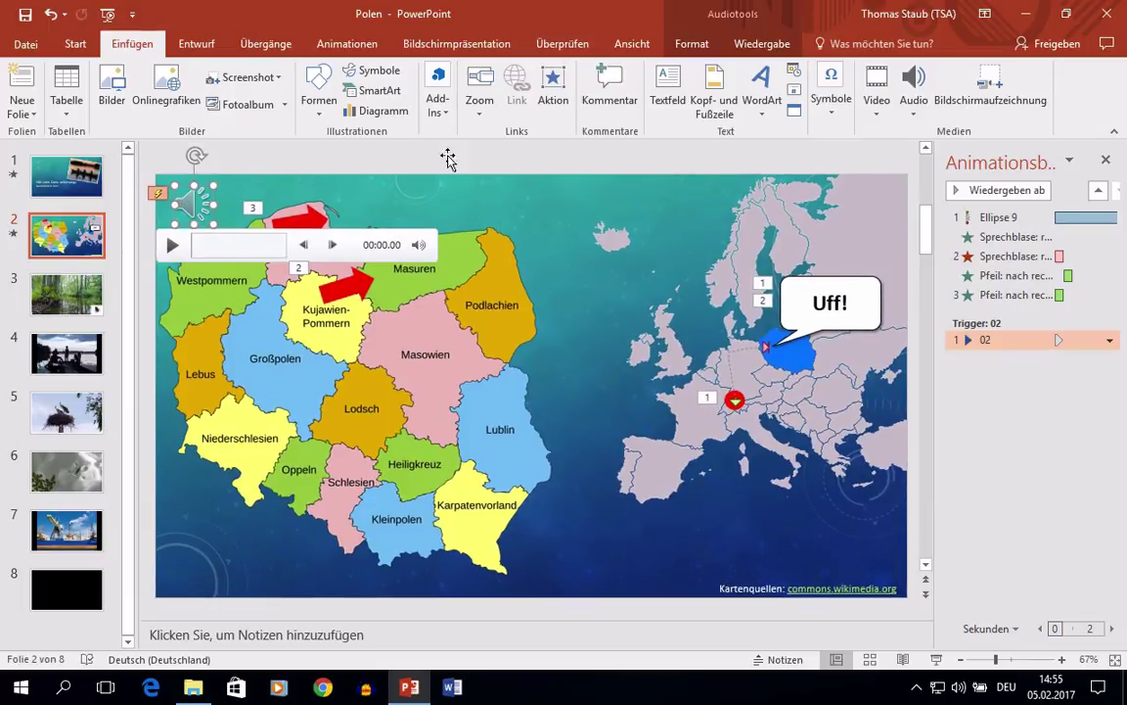
# Step: Hide clip 02 during the show, move it to the top of the animation order, then open slide 1
pyautogui.click(760, 47)
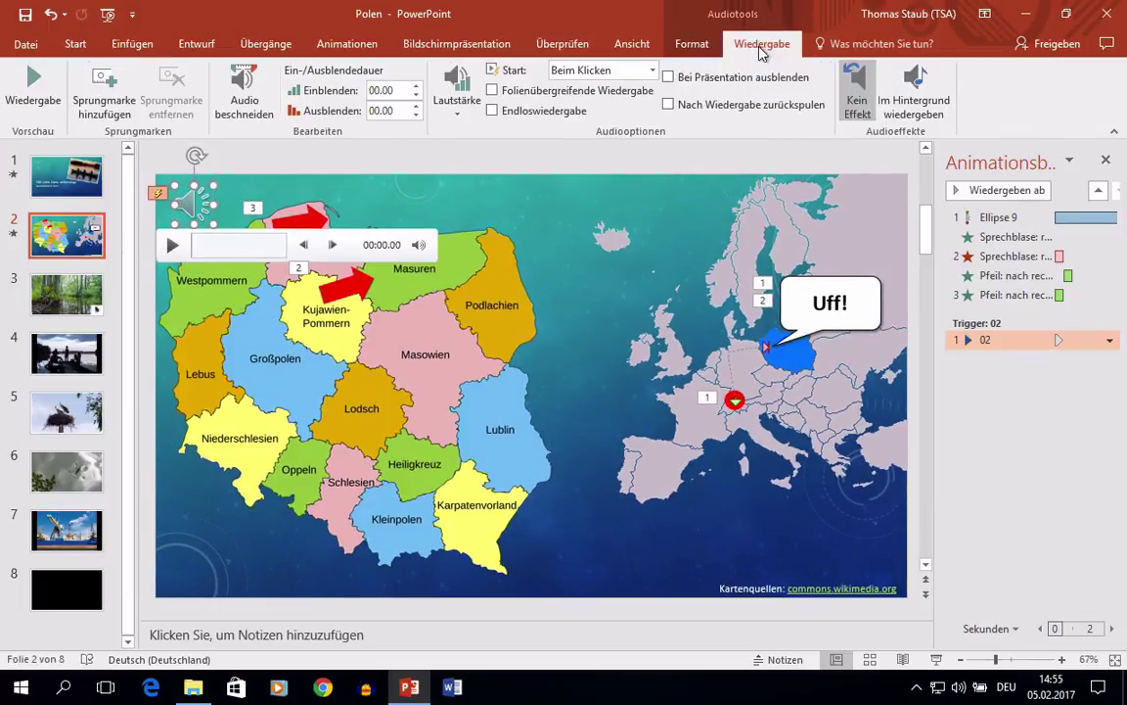
pyautogui.click(668, 78)
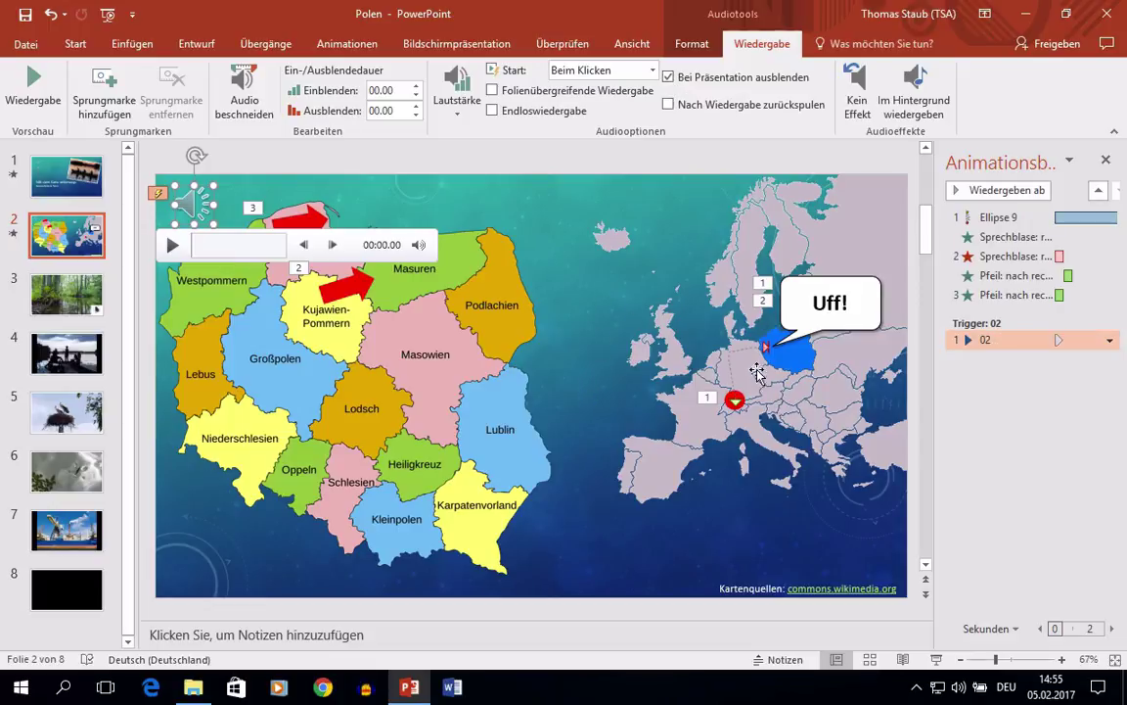
pyautogui.moveTo(999, 329); pyautogui.dragTo(988, 217)
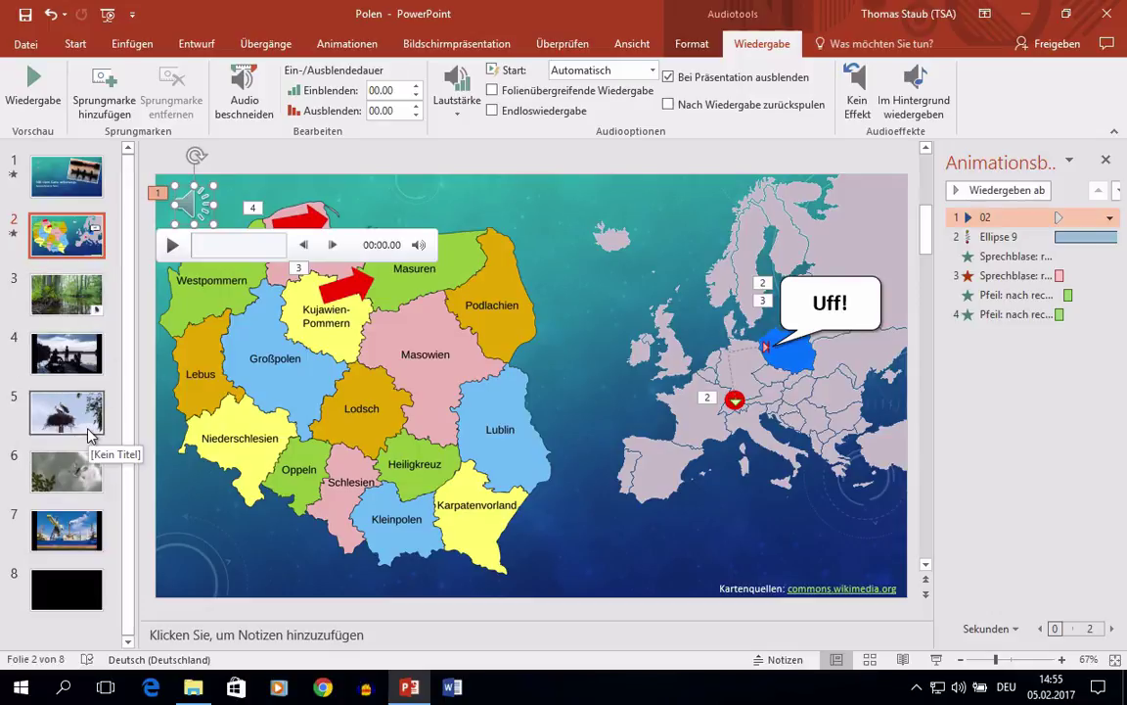
pyautogui.click(61, 174)
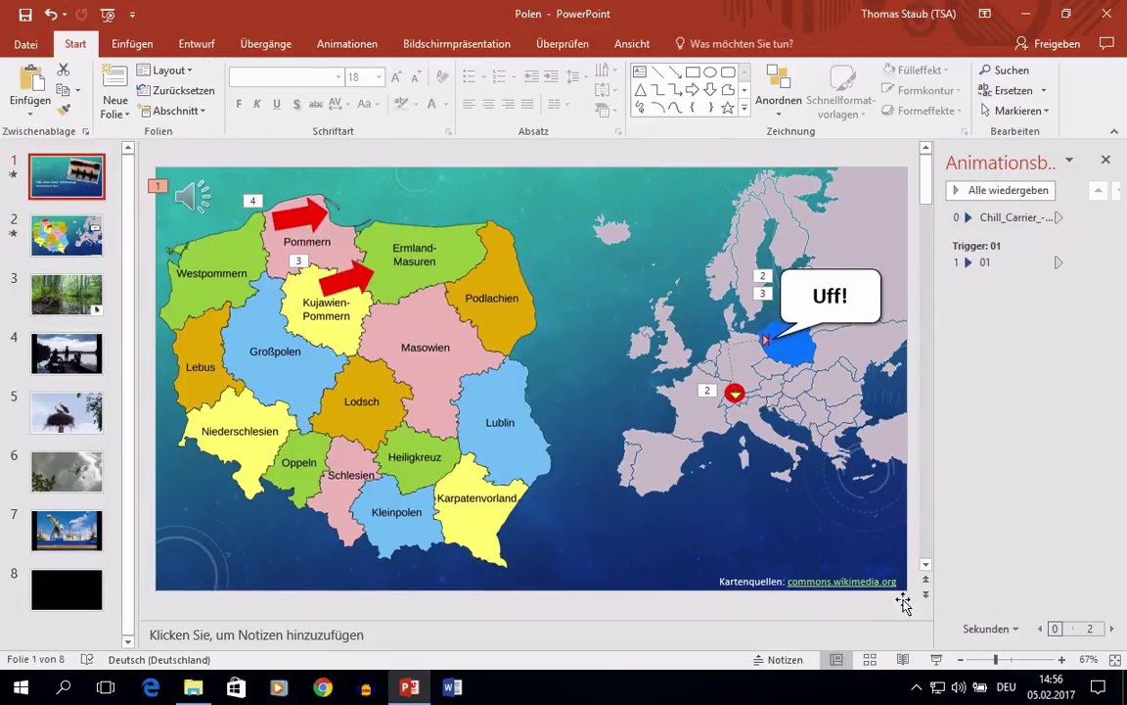
# Step: Run the slide show from the start and advance to the Poland map slide to hear the audio
pyautogui.press('F5')
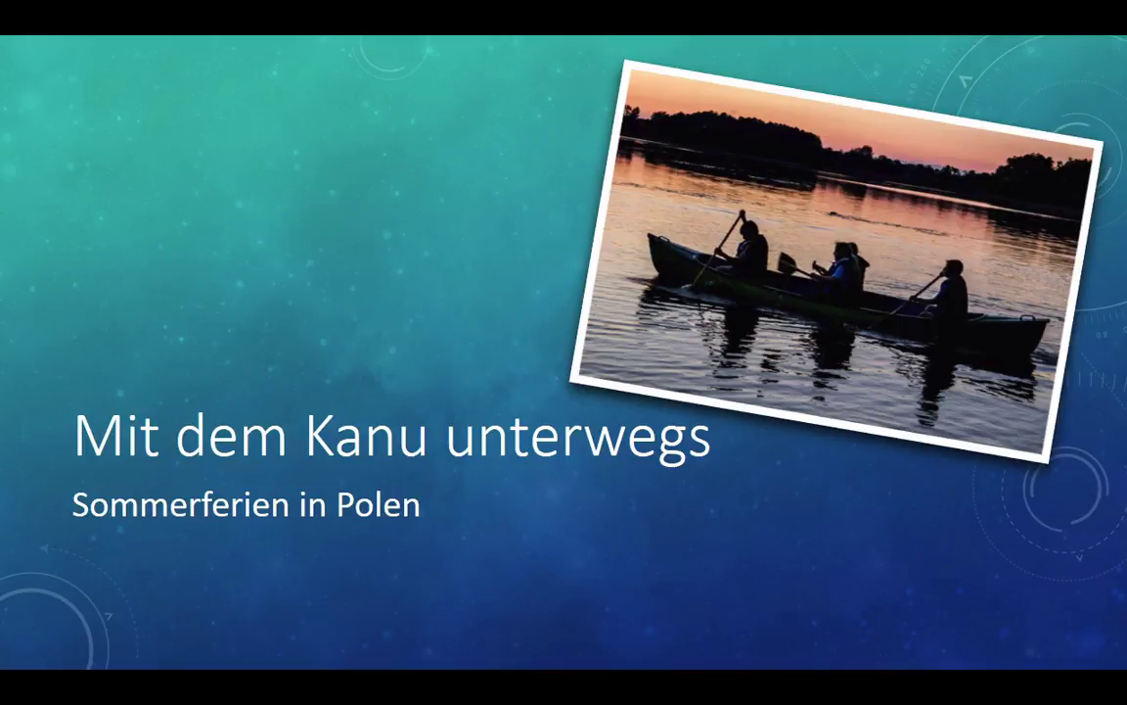
pyautogui.press('Right')
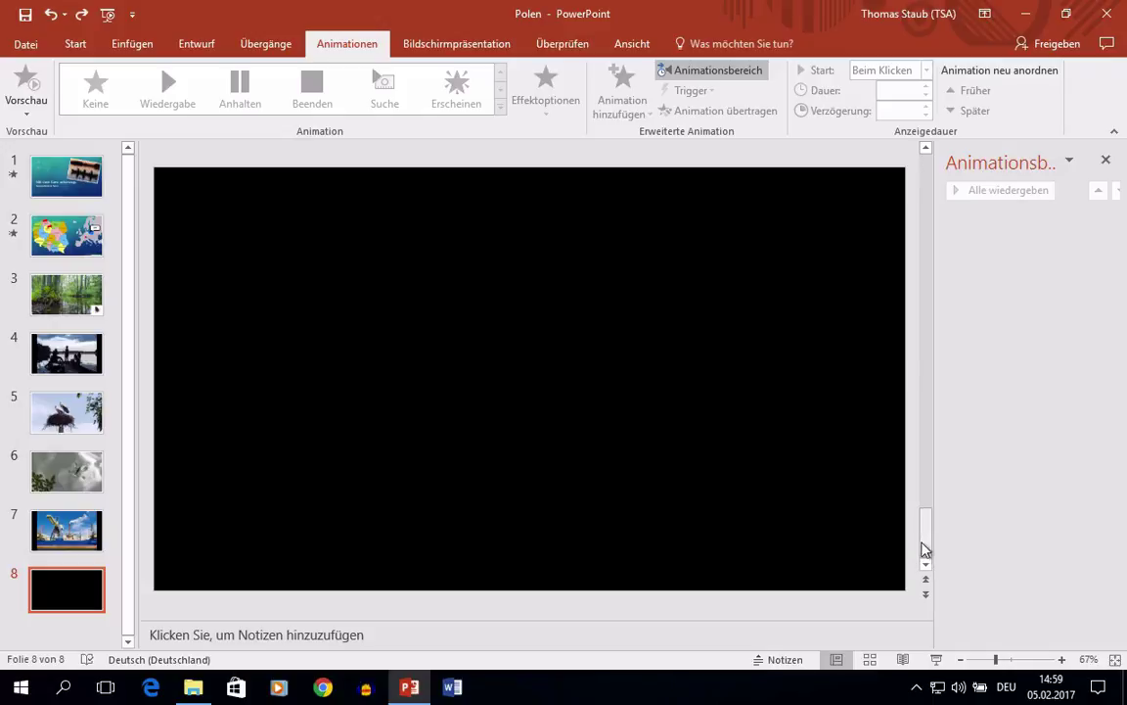
# Step: Drag the 01 animation above the Trigger heading to make it click step 1, then show its Playback settings
pyautogui.click(70, 189)
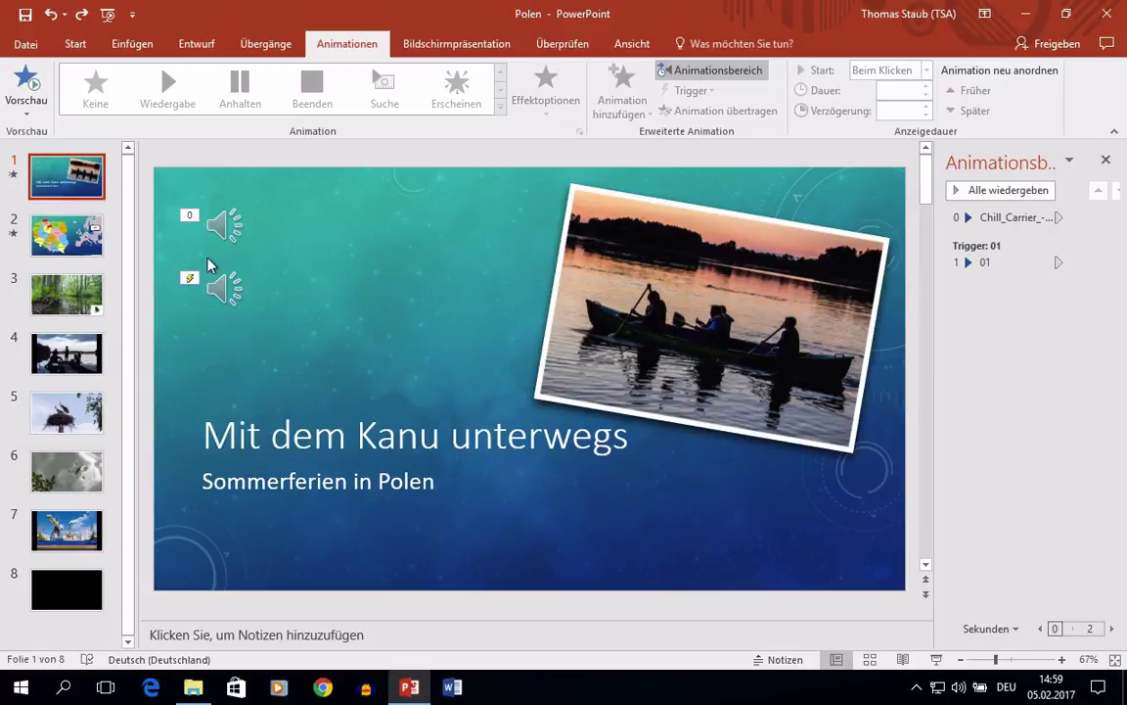
pyautogui.moveTo(225, 289)
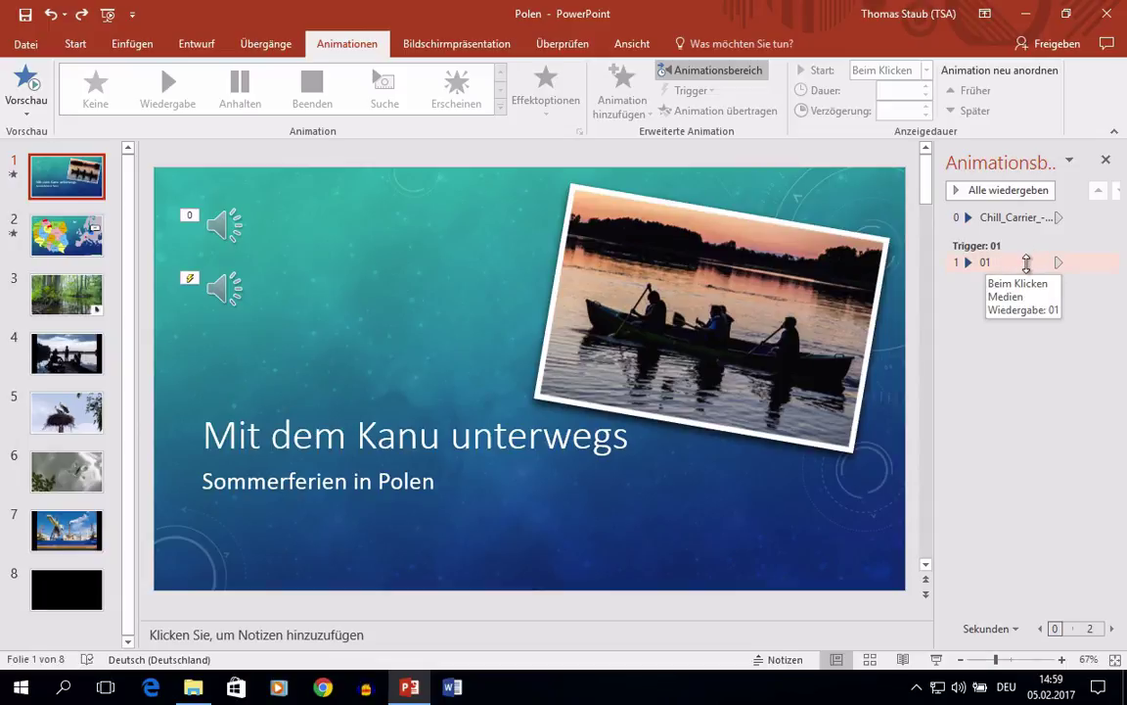
pyautogui.click(1027, 263)
pyautogui.moveTo(1028, 264)
pyautogui.mouseDown()
pyautogui.moveTo(1035, 234)
pyautogui.moveTo(1023, 233)
pyautogui.mouseUp()
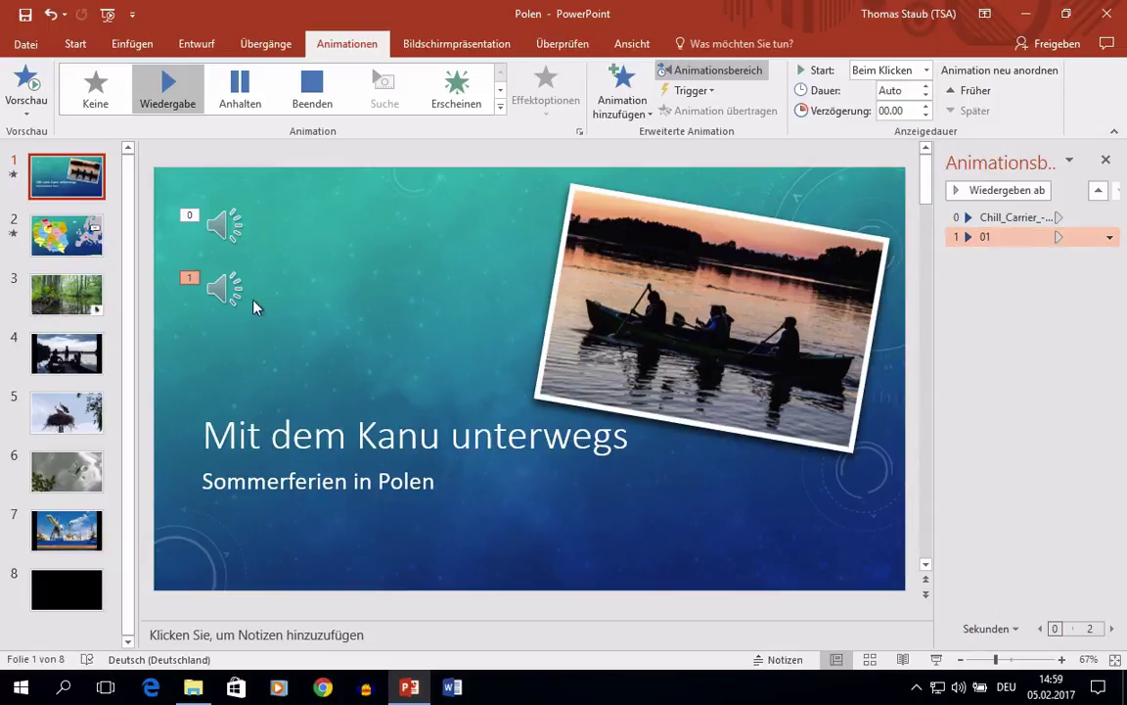
pyautogui.click(227, 290)
pyautogui.click(770, 45)
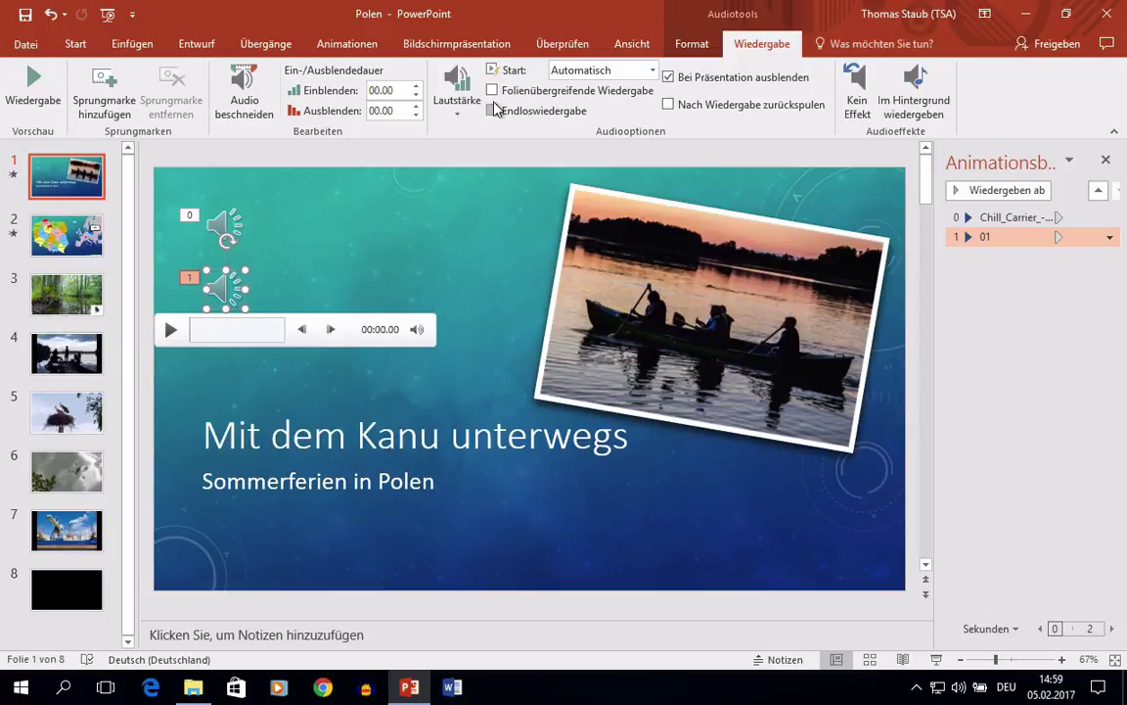
# Step: Check the Volume setting of both the narration clip and the background music
pyautogui.click(462, 110)
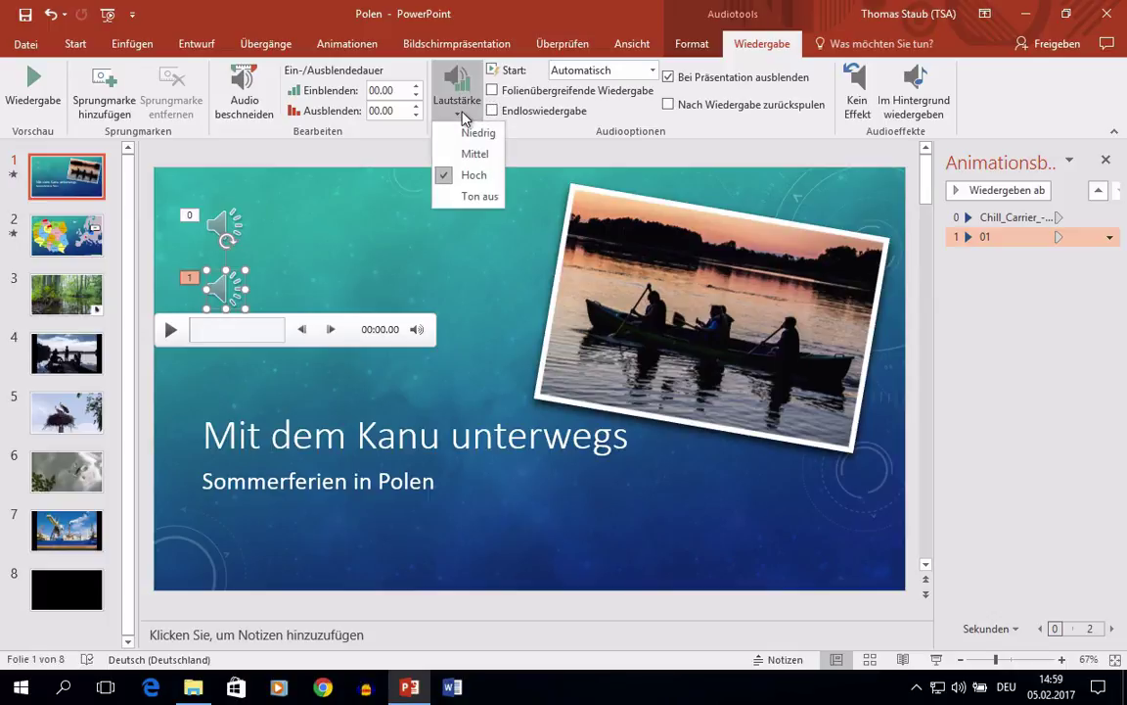
pyautogui.click(476, 176)
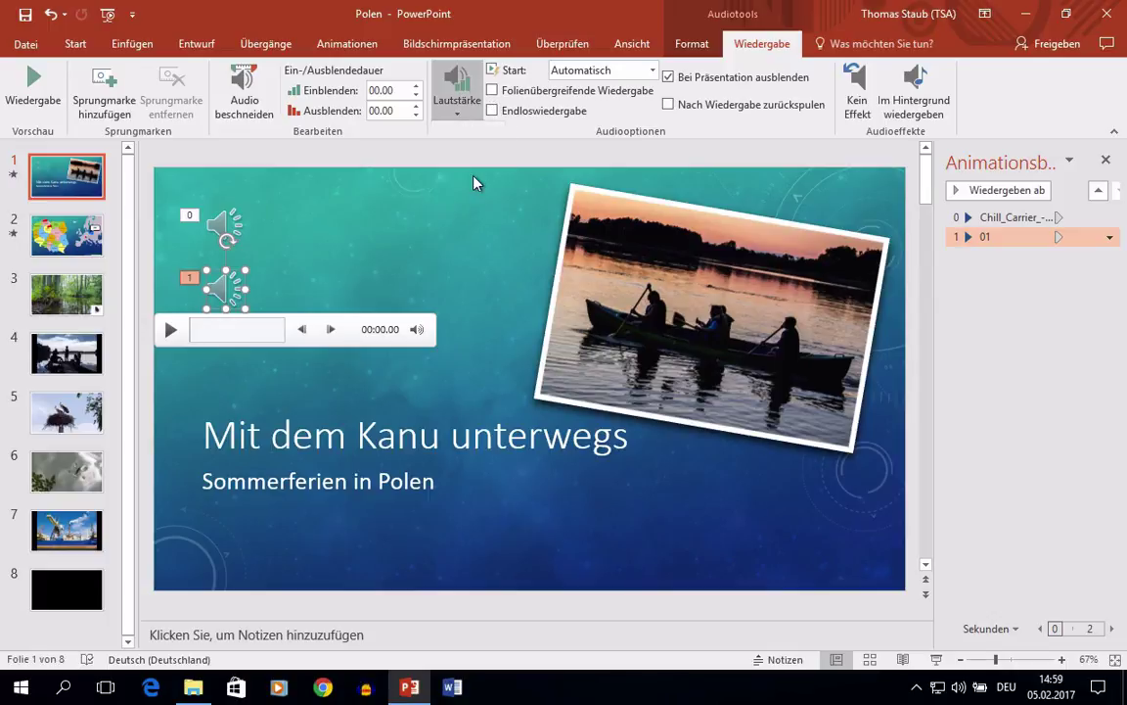
pyautogui.click(224, 225)
pyautogui.click(913, 93)
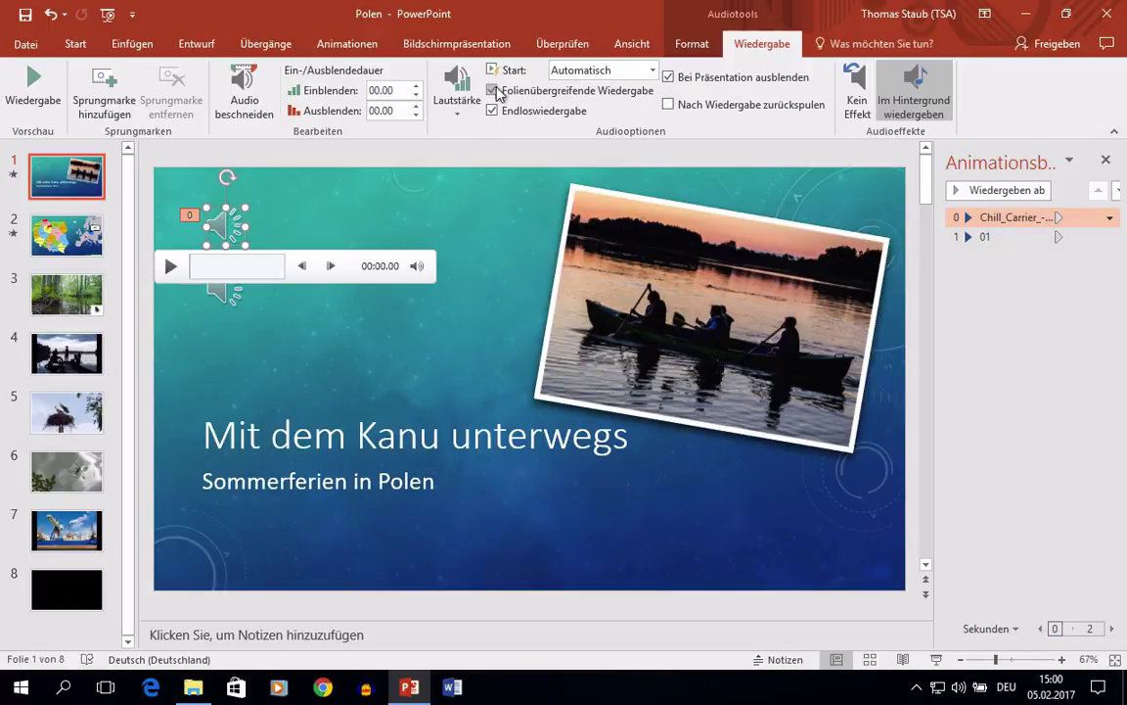
pyautogui.click(463, 102)
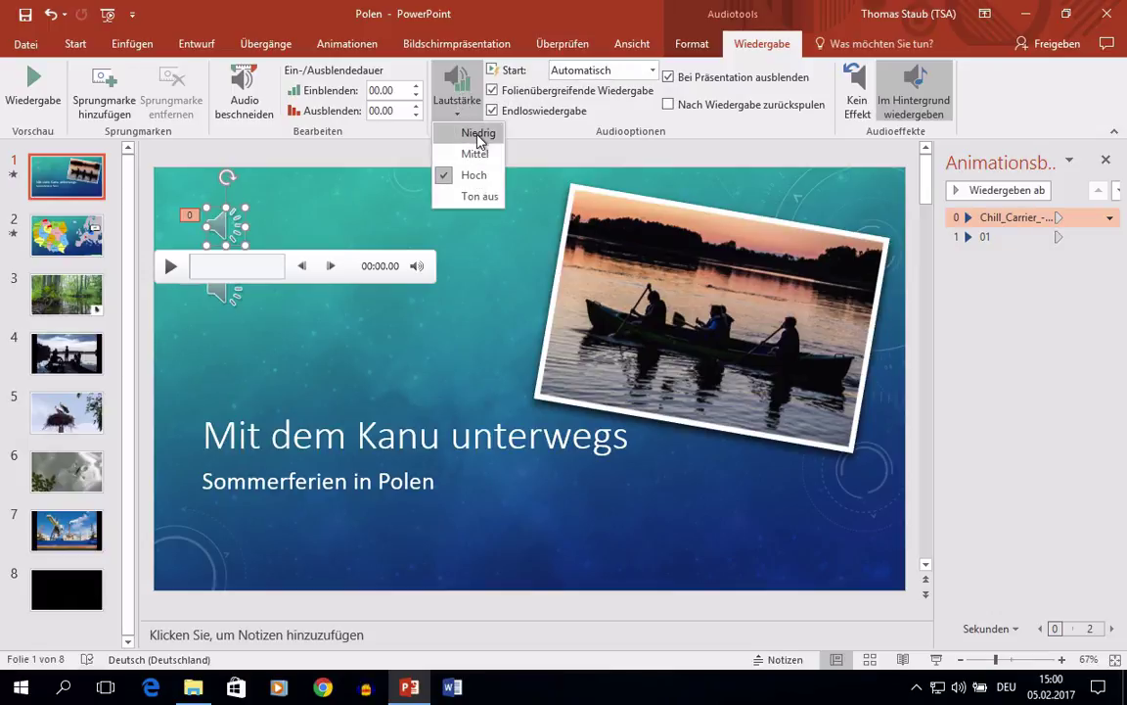
pyautogui.click(470, 151)
# Step: Raise the narration player's volume slider to full, then go to slide 2
pyautogui.click(224, 287)
pyautogui.moveTo(418, 329)
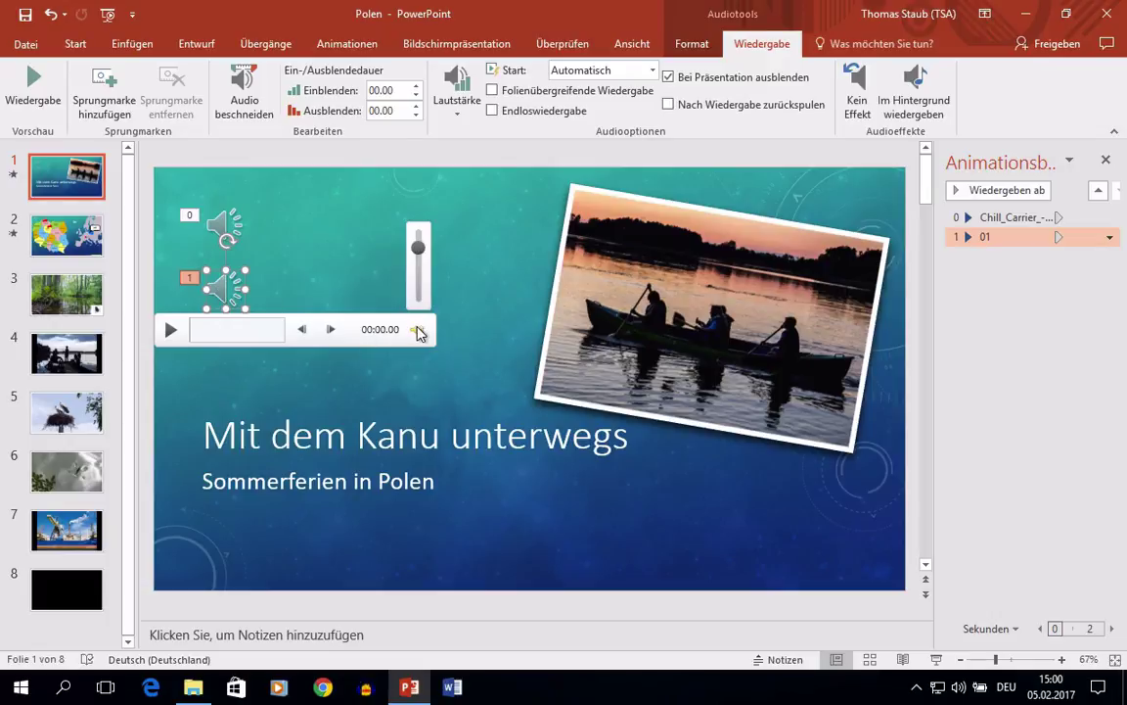
pyautogui.moveTo(419, 284); pyautogui.dragTo(418, 217)
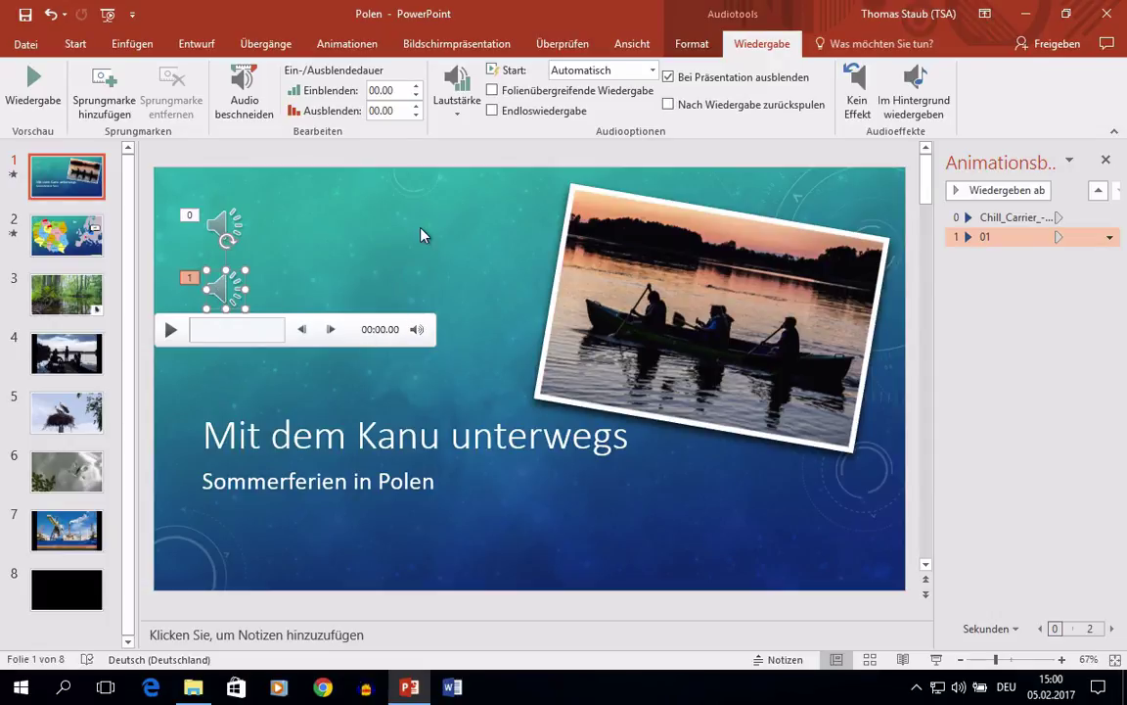
pyautogui.click(73, 252)
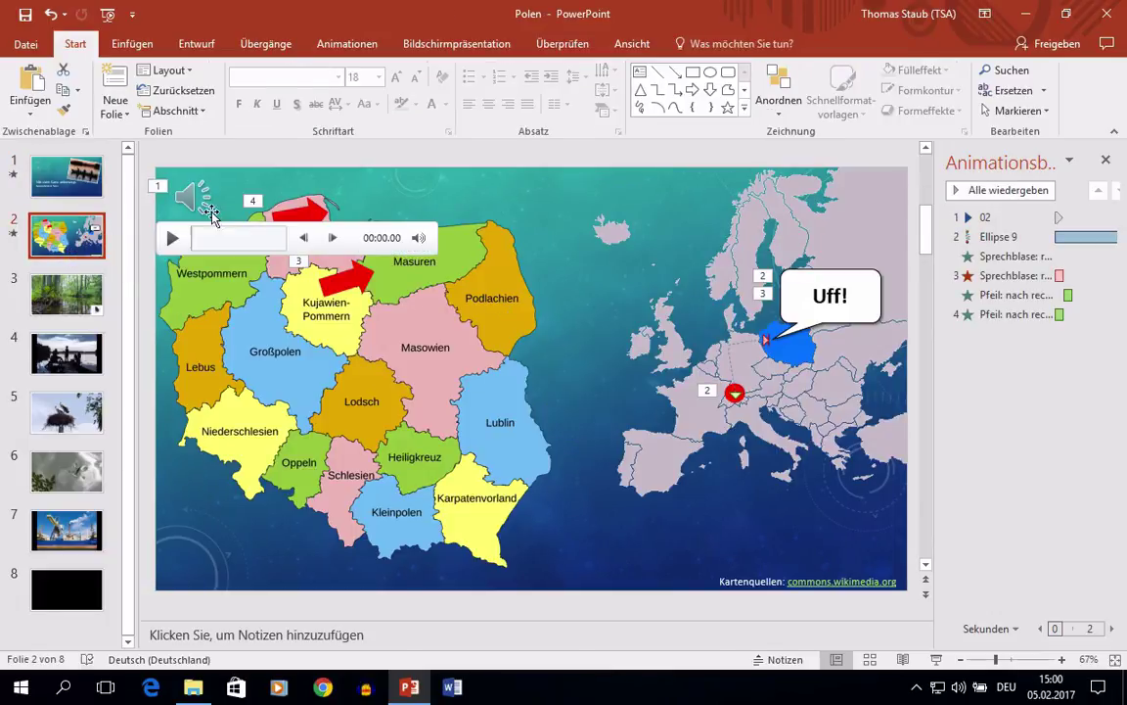
# Step: Check narration 02's volume level, then select the red dot on the Europe map
pyautogui.click(195, 198)
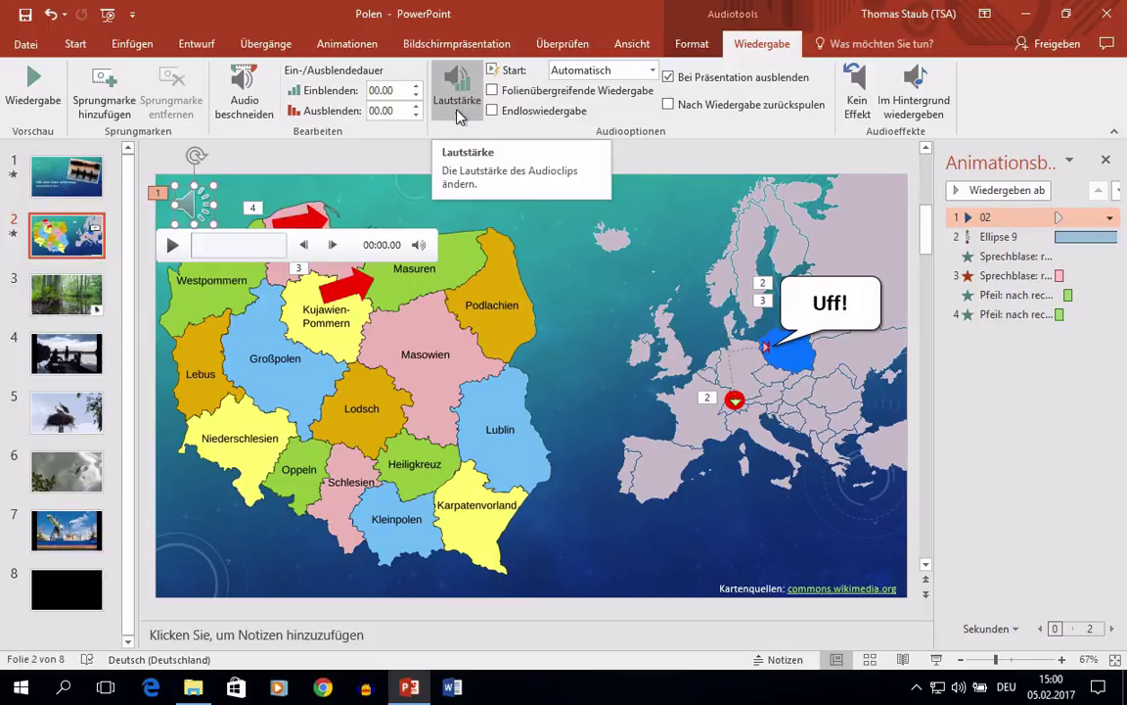
pyautogui.moveTo(419, 244)
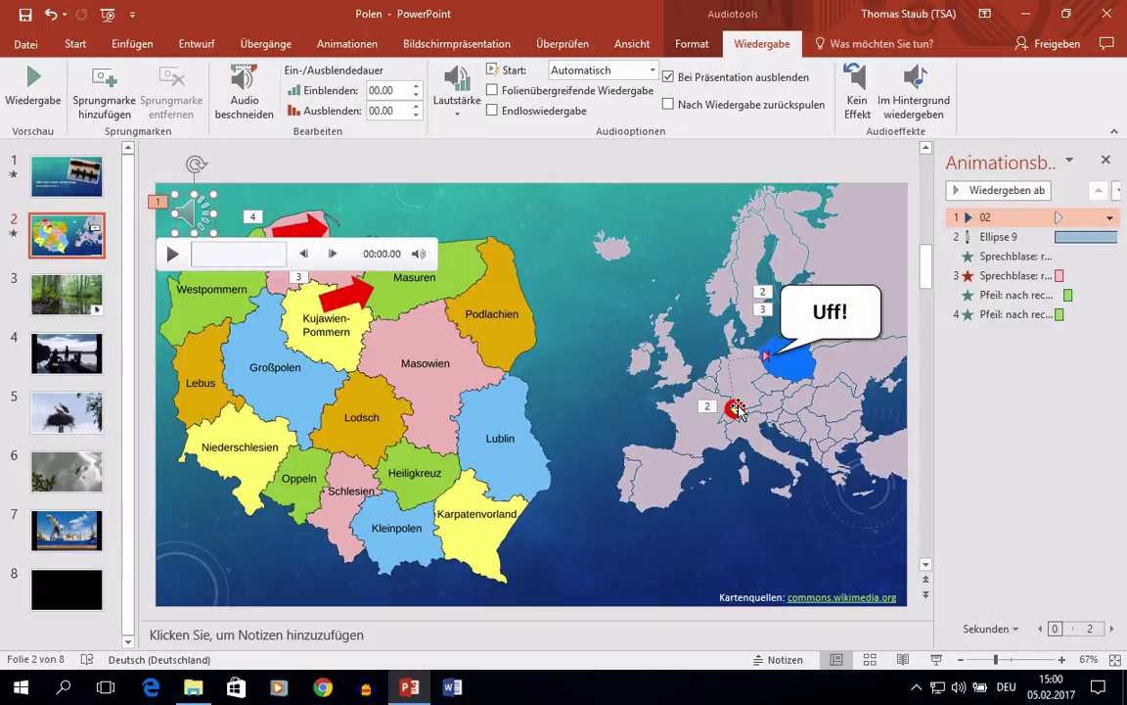
pyautogui.click(998, 236)
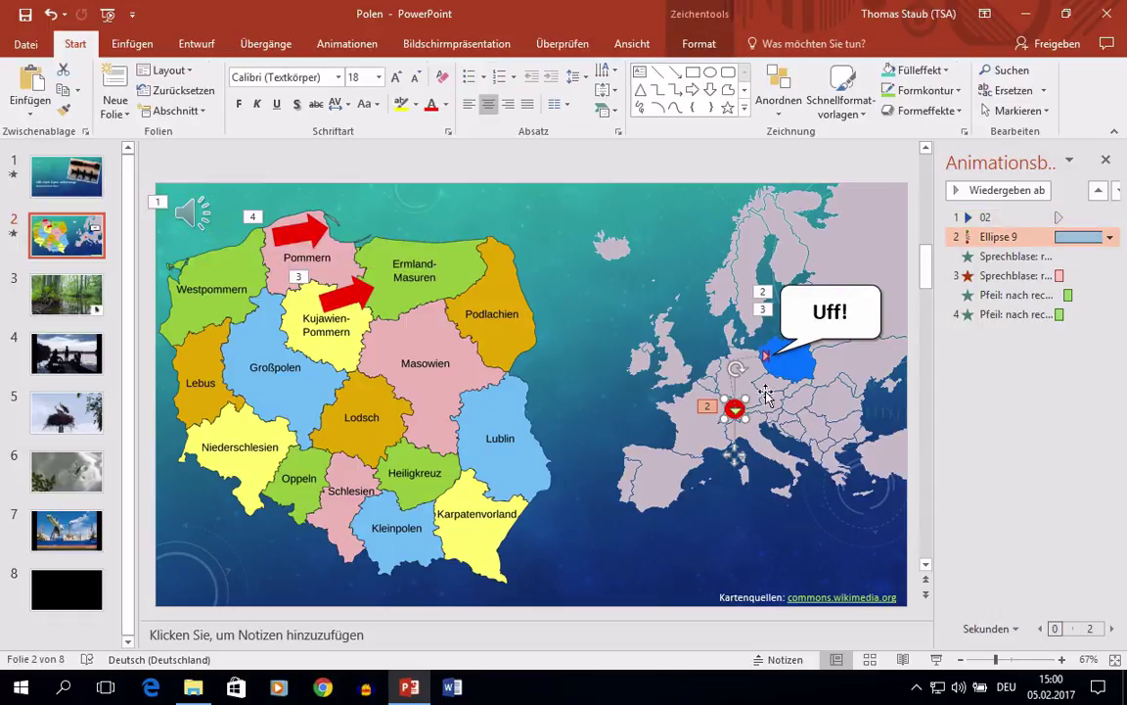
# Step: Lower the zug.wav volume in Ellipse 9's path effect options, preview it, then return to slide 1
pyautogui.click(1110, 238)
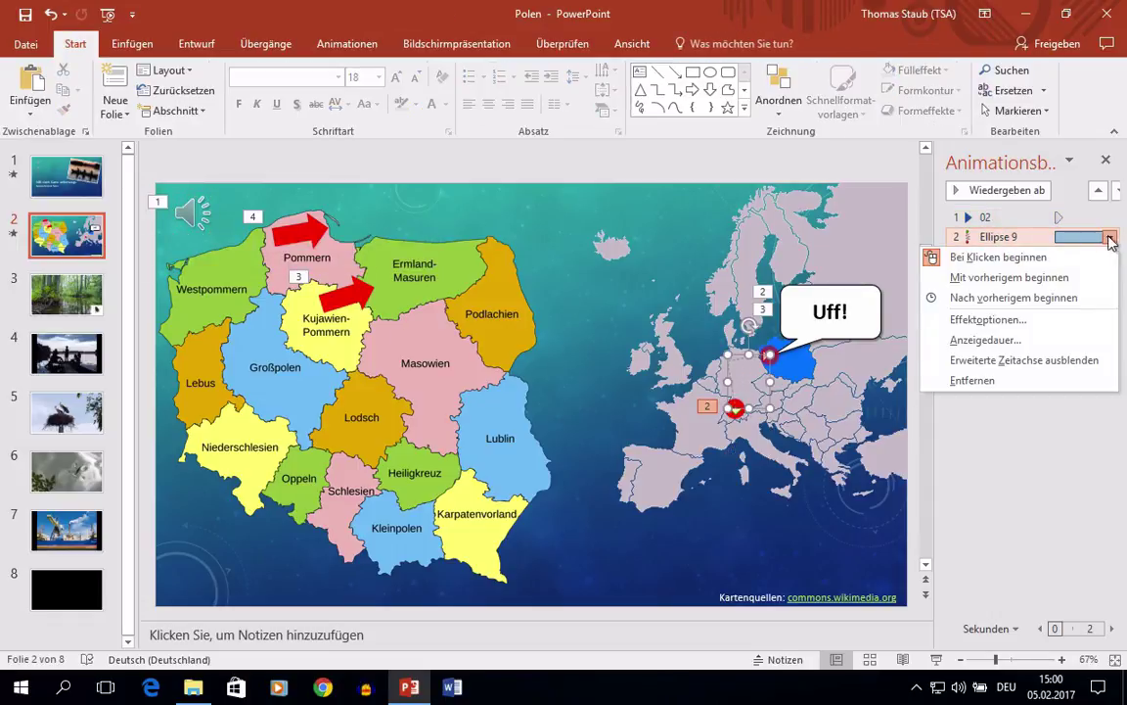
pyautogui.click(1013, 319)
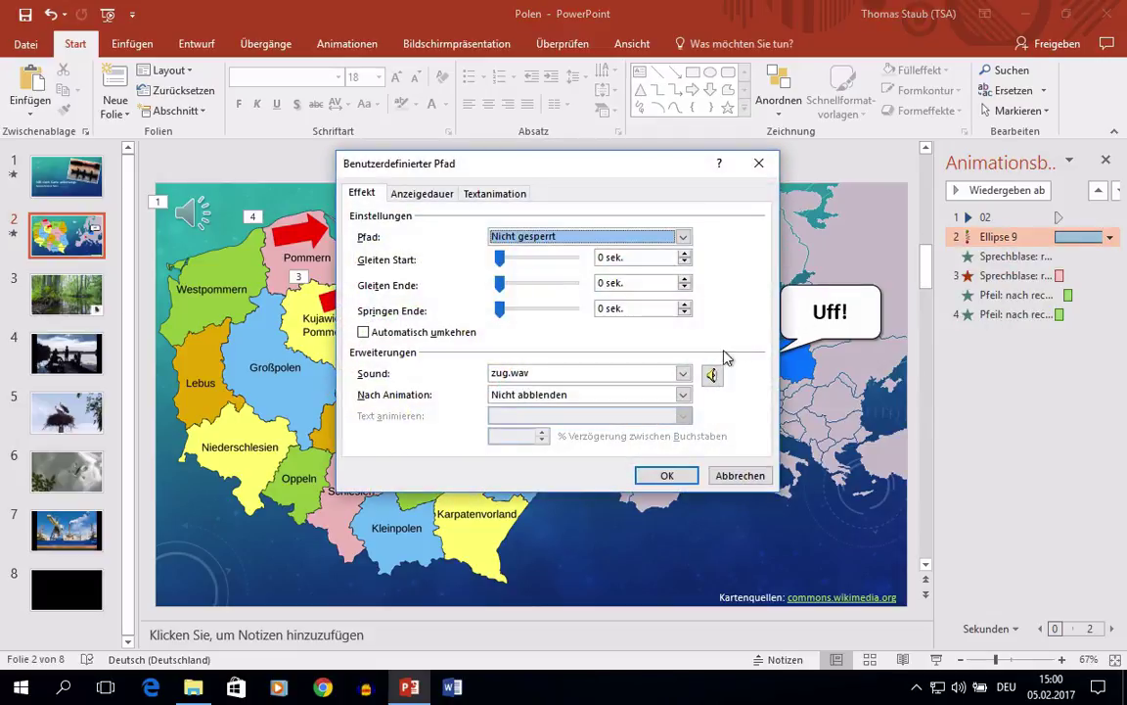
pyautogui.click(712, 374)
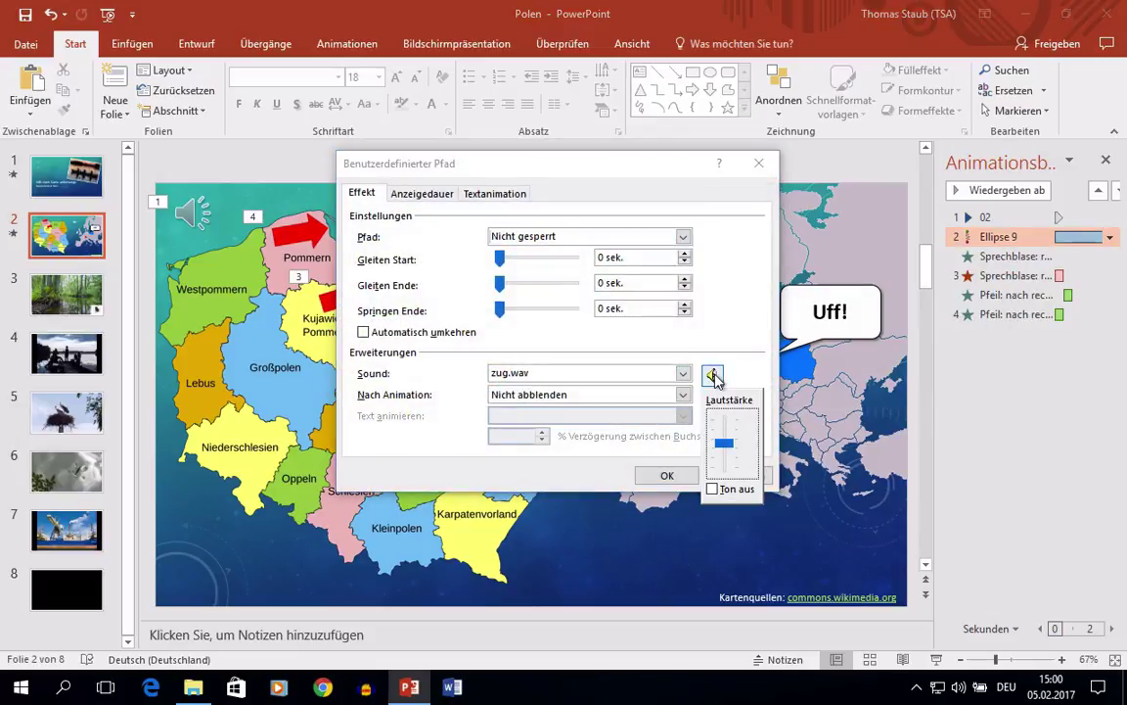
pyautogui.click(721, 456)
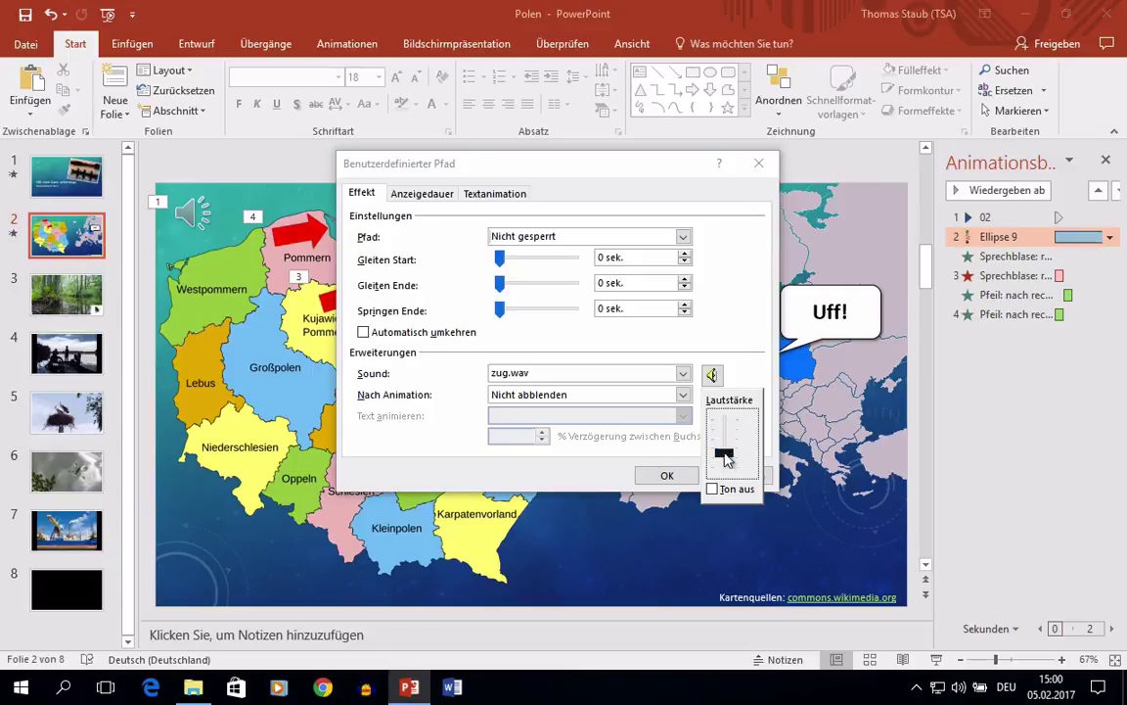
pyautogui.click(675, 474)
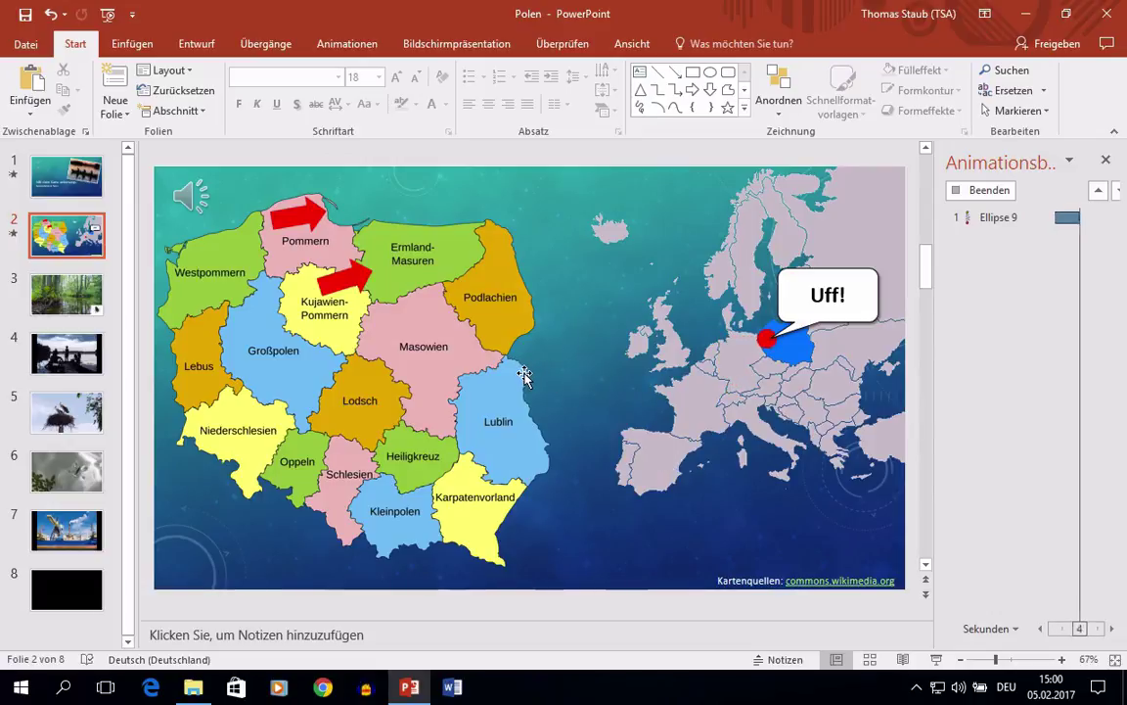
pyautogui.click(49, 181)
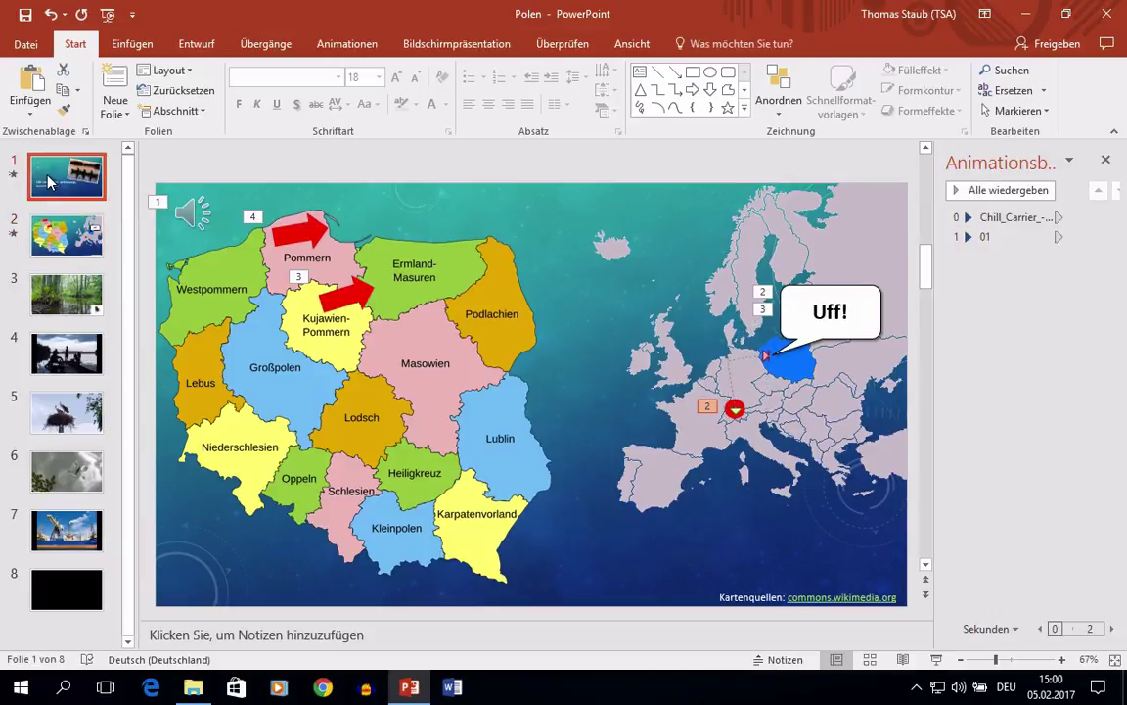
# Step: Play the slide show from the title slide through the red dot's trip into Poland, then exit
pyautogui.click(936, 658)
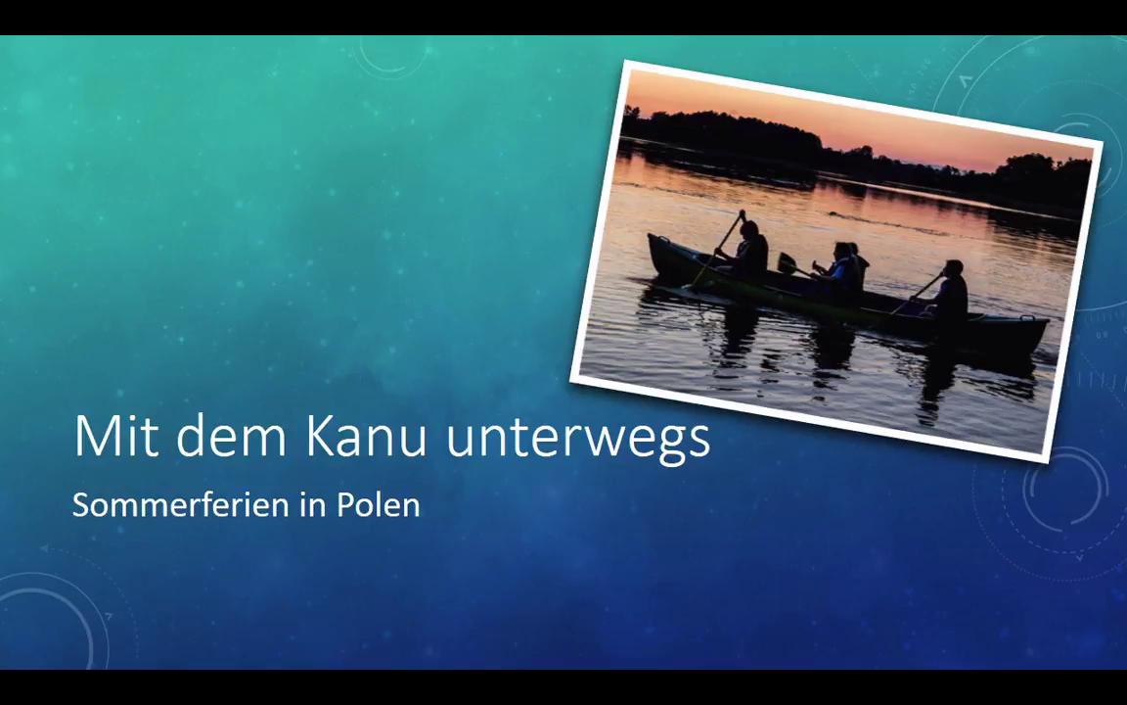
pyautogui.press('Right')
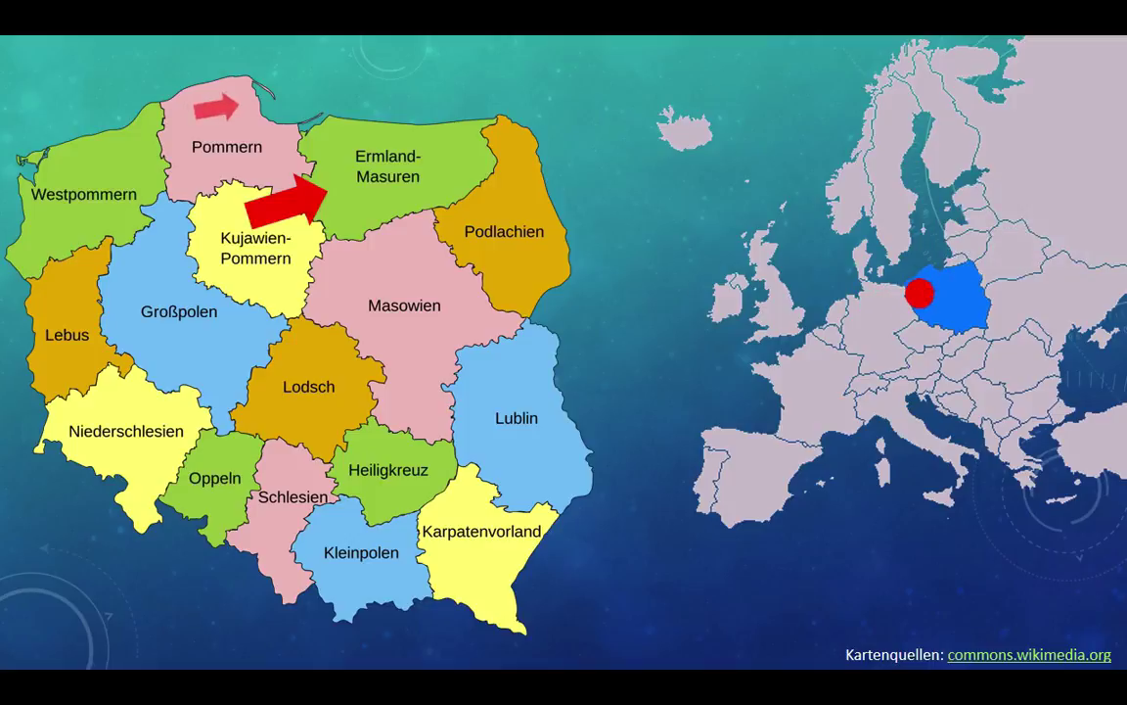
pyautogui.press('Escape')
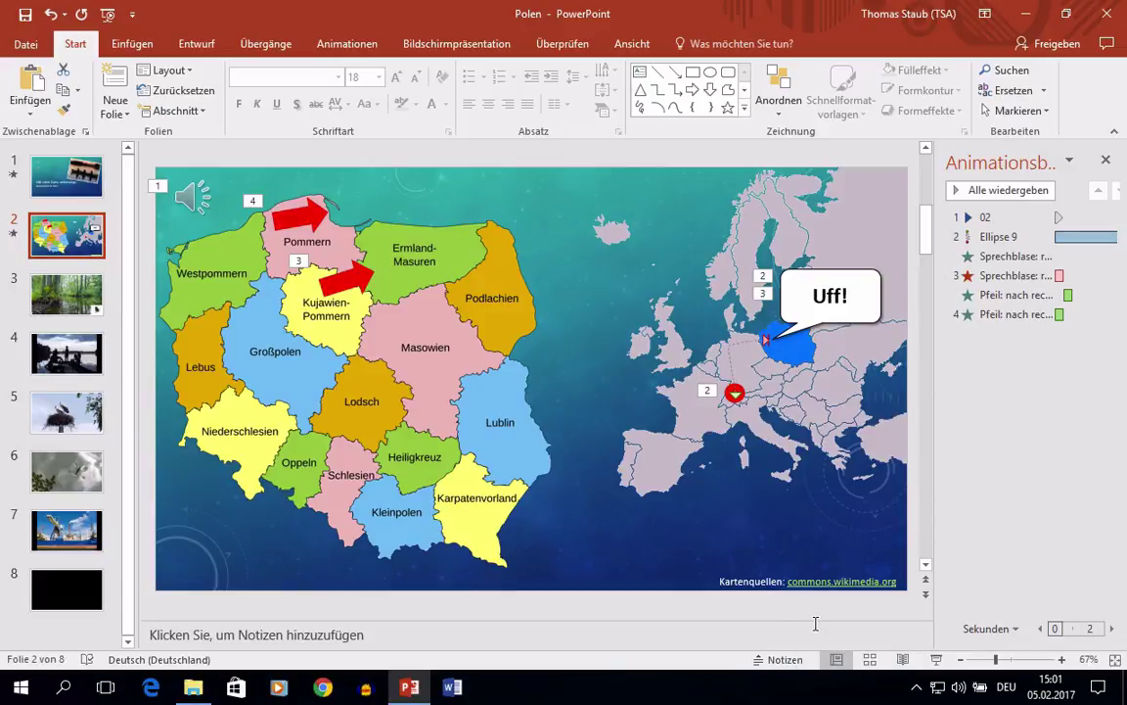
# Step: Switch to slide 3, the forest river photo with the fly picture
pyautogui.click(65, 293)
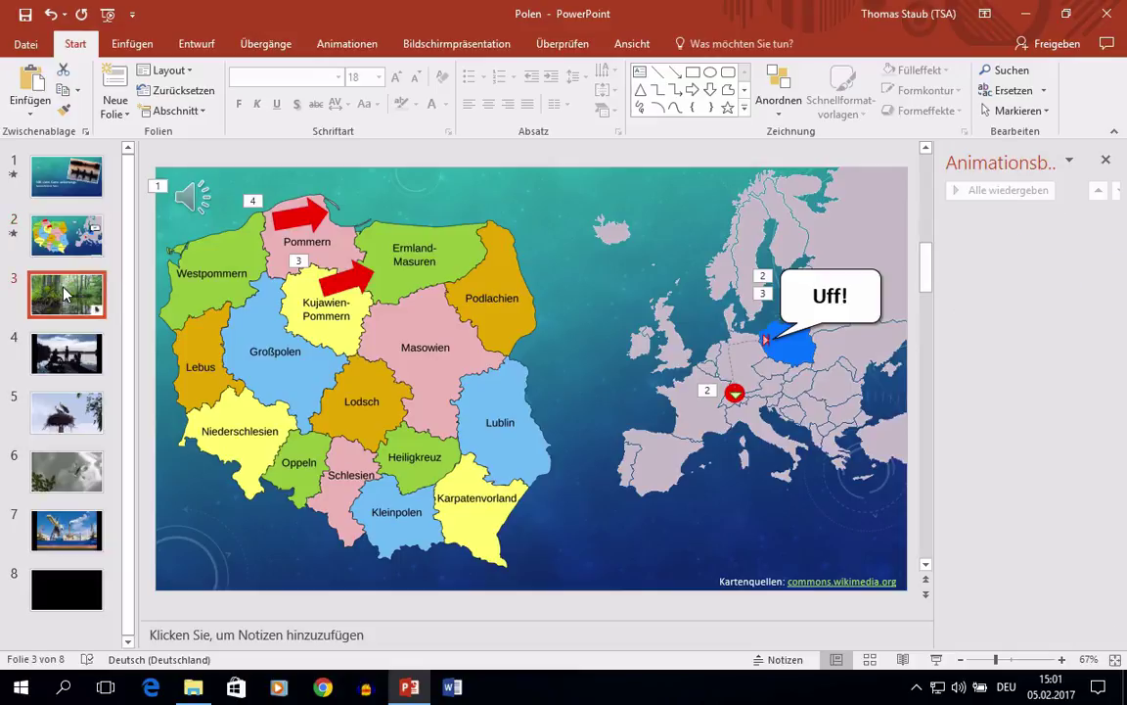